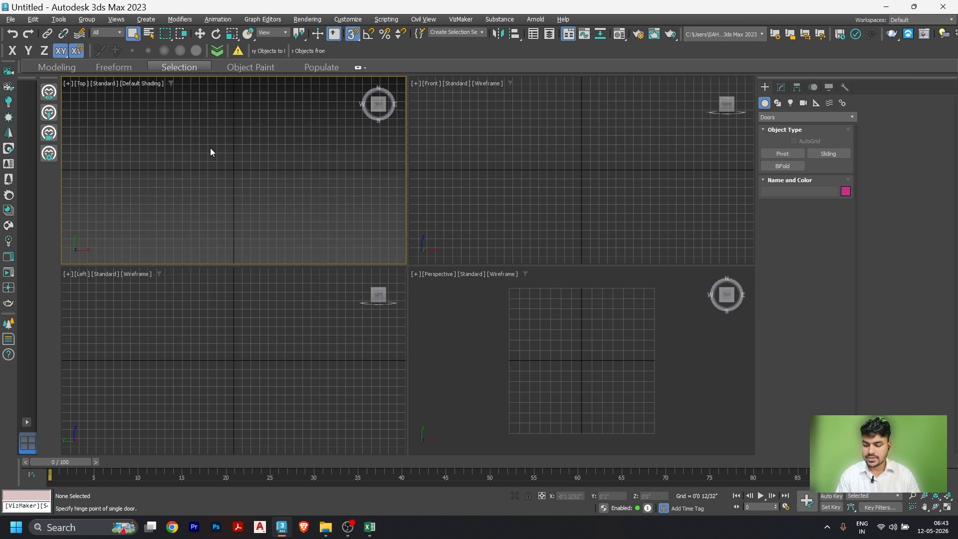
Step: Maximize the Top viewport and set the angle snap increment to 45 degrees in the grid and snap settings
{"action": "key", "text": "alt+w"}
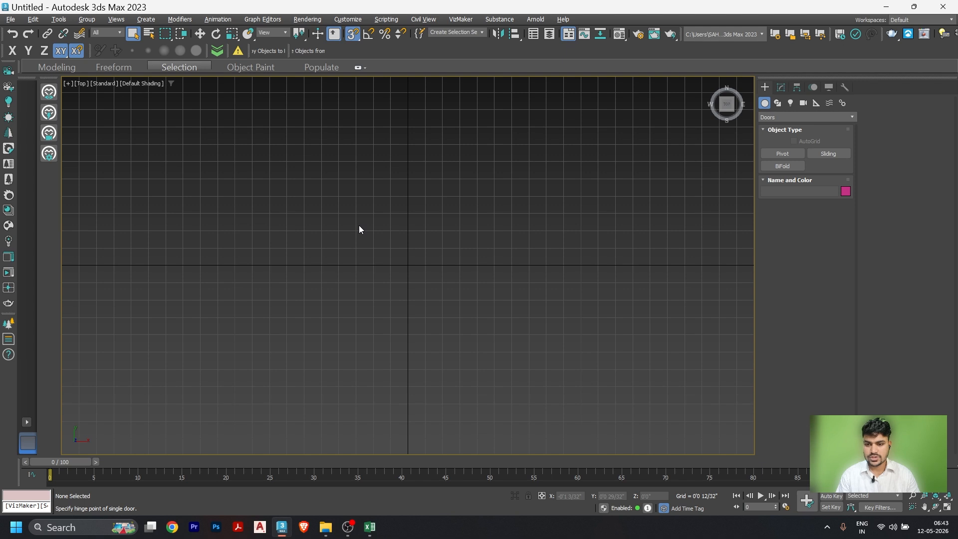
{"action": "right_click", "coordinate": [366, 36]}
{"action": "left_click", "coordinate": [415, 210]}
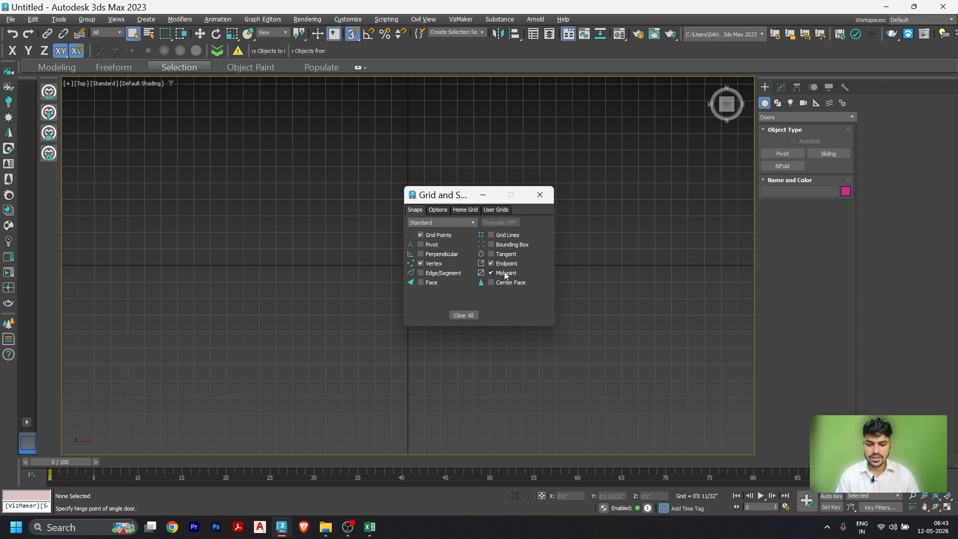
{"action": "left_click", "coordinate": [439, 210]}
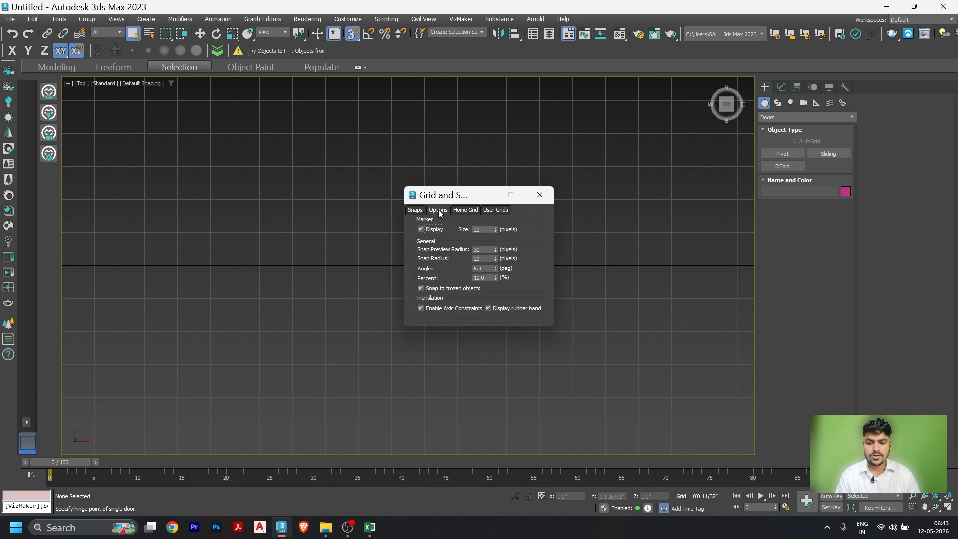
{"action": "double_click", "coordinate": [485, 271]}
{"action": "type", "text": "1"}
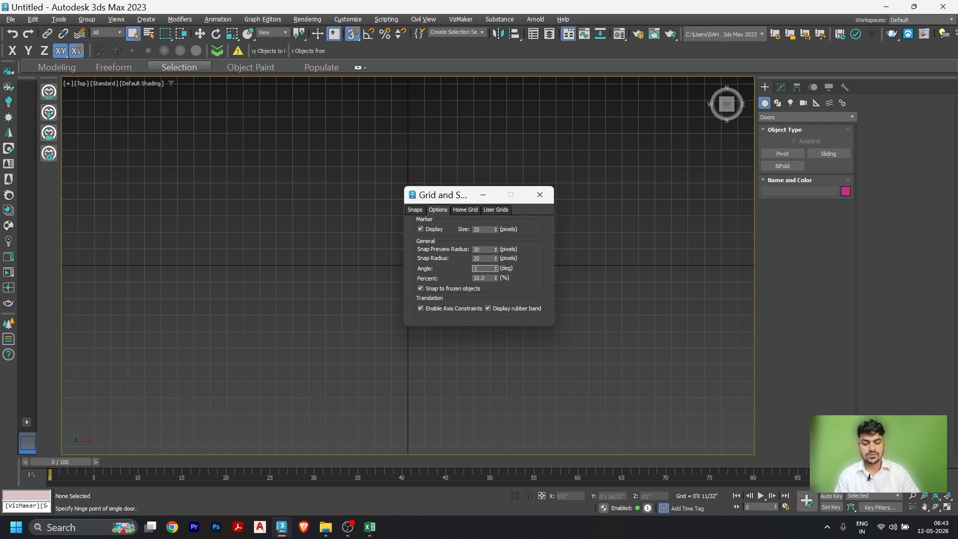
{"action": "type", "text": "545"}
{"action": "key", "text": "Return"}
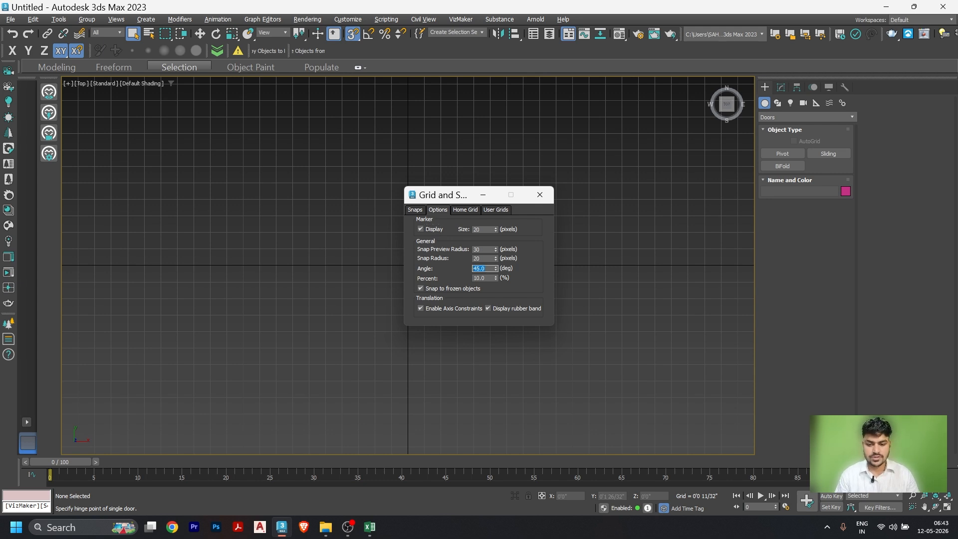
Step: Set the home grid spacing to 1 foot and close the grid and snap settings
{"action": "left_click", "coordinate": [461, 211]}
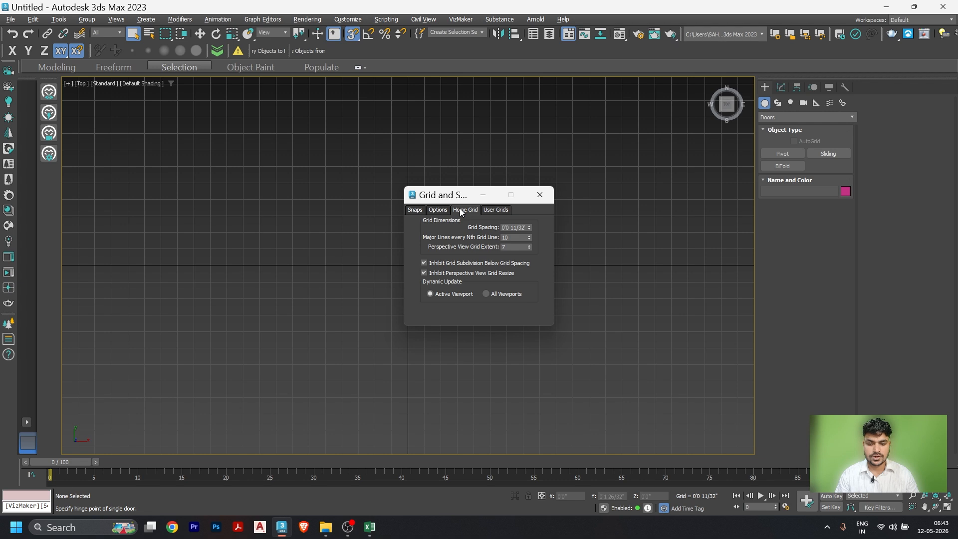
{"action": "double_click", "coordinate": [507, 228]}
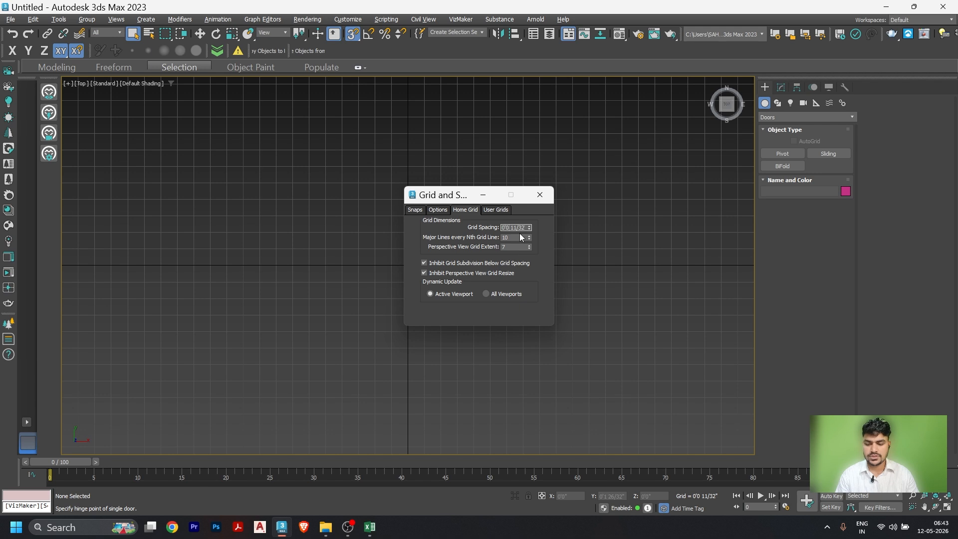
{"action": "double_click", "coordinate": [518, 231]}
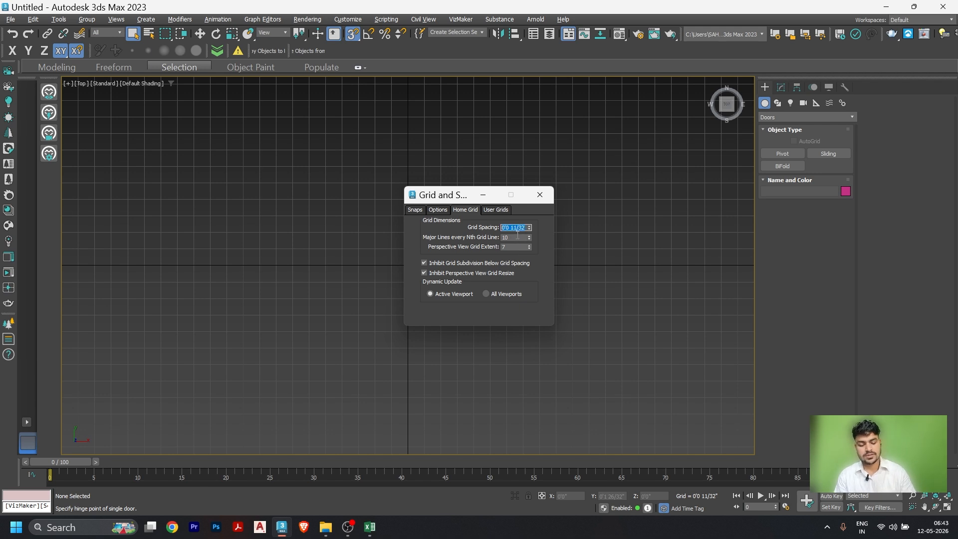
{"action": "type", "text": "1"}
{"action": "key", "text": "Return"}
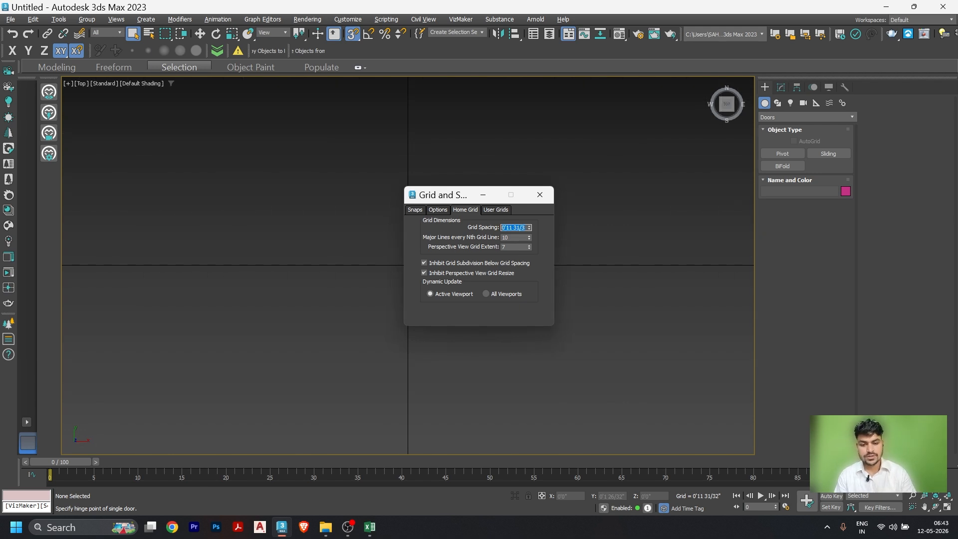
{"action": "left_click", "coordinate": [540, 194]}
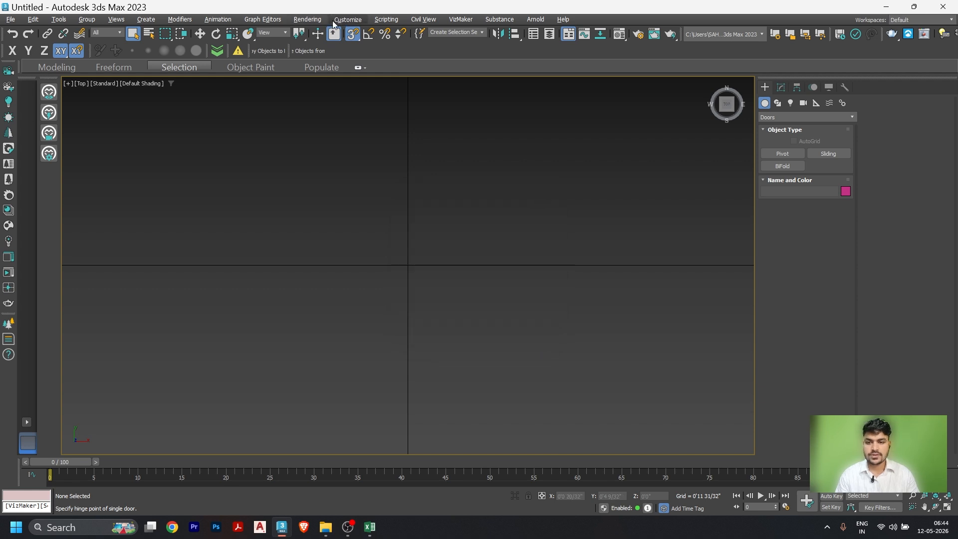
Step: Set the system unit scale to 1 unit = 1.0 inches, with US Standard feet and fractional inches as display units
{"action": "left_click", "coordinate": [348, 19]}
{"action": "left_click", "coordinate": [353, 185]}
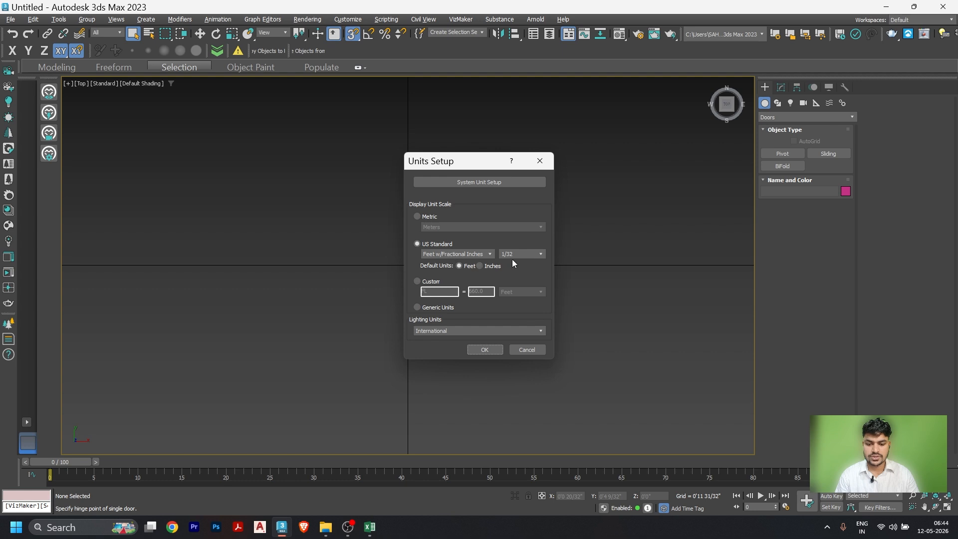
{"action": "left_click", "coordinate": [463, 181]}
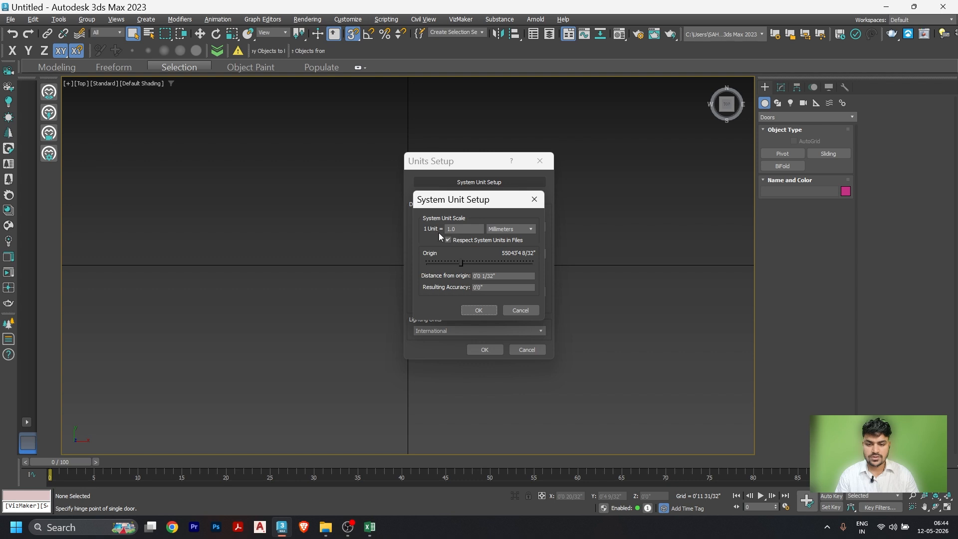
{"action": "left_click", "coordinate": [508, 230]}
{"action": "left_click", "coordinate": [509, 238]}
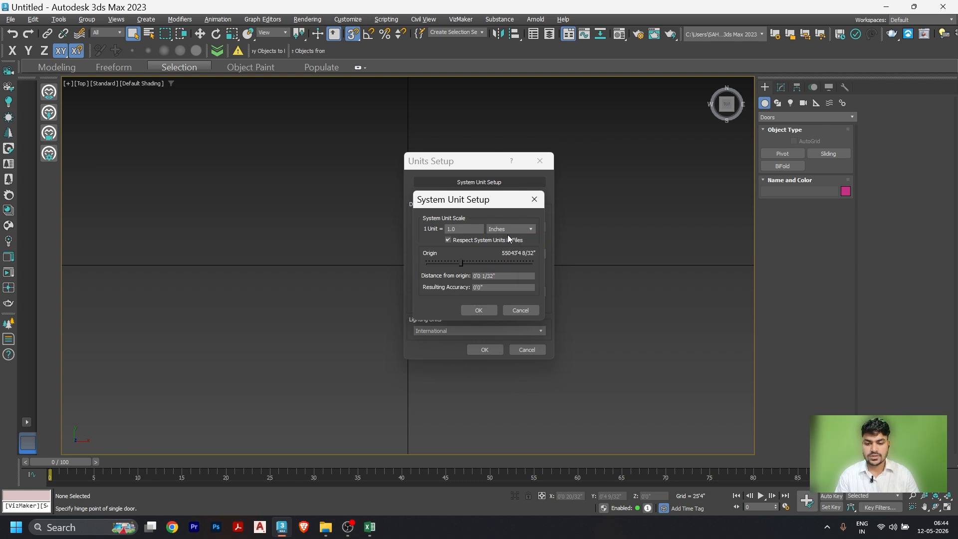
{"action": "left_click", "coordinate": [479, 310]}
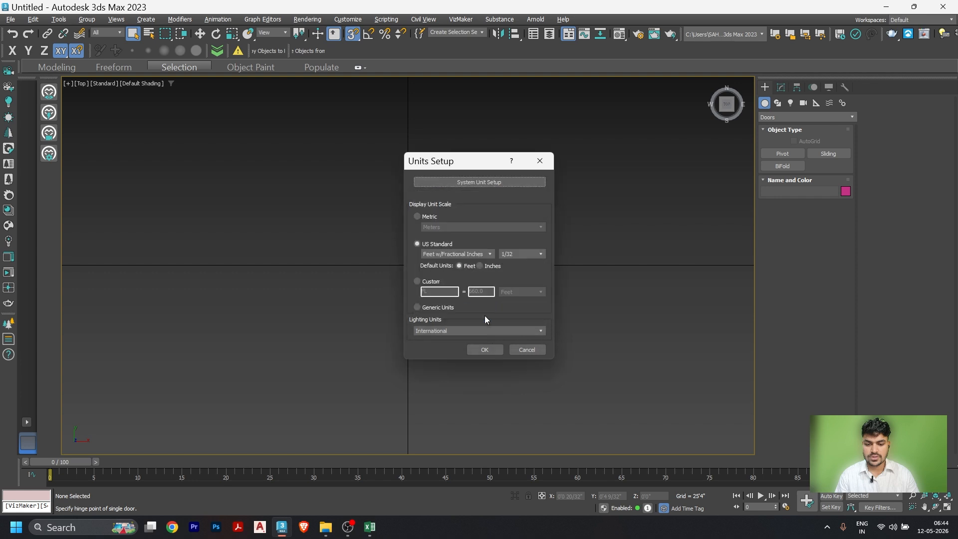
{"action": "left_click", "coordinate": [489, 350]}
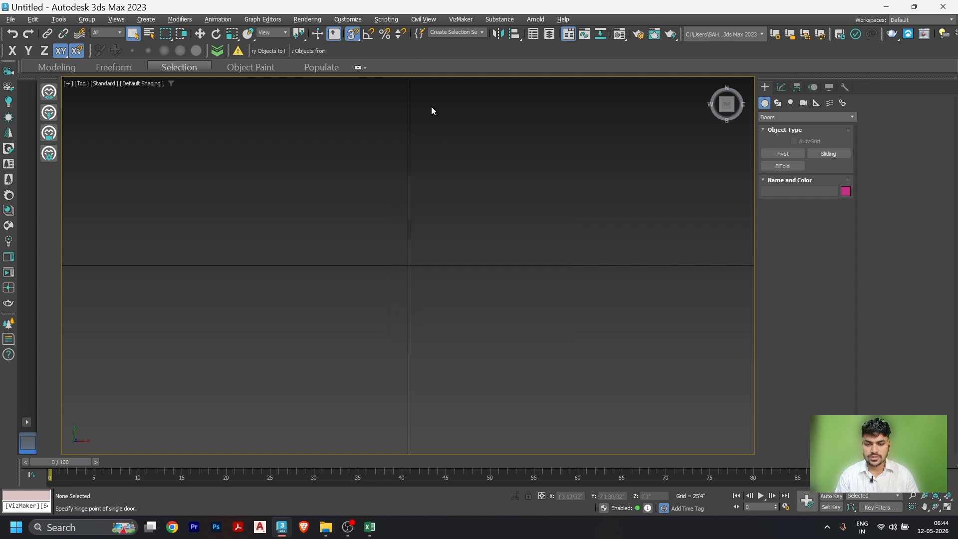
{"action": "left_click", "coordinate": [359, 20]}
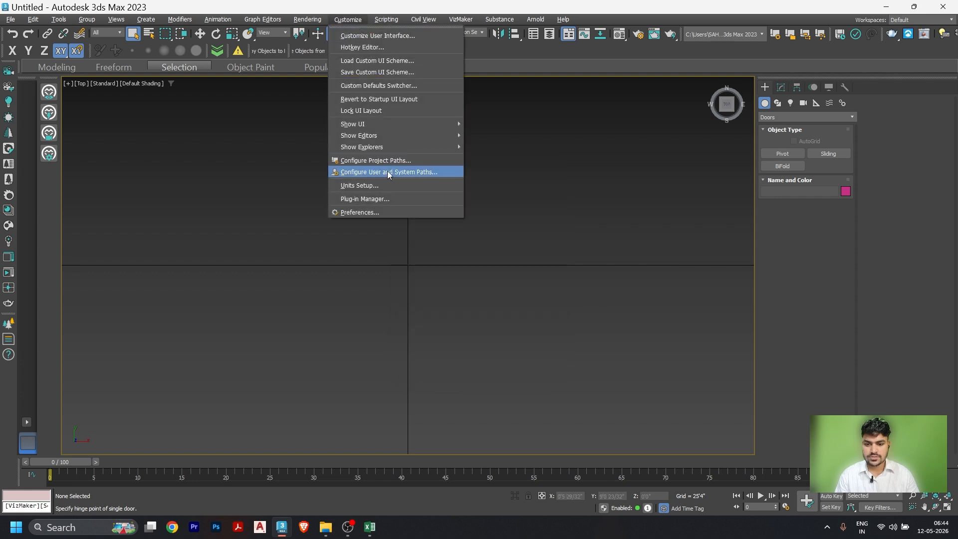
{"action": "left_click", "coordinate": [520, 176]}
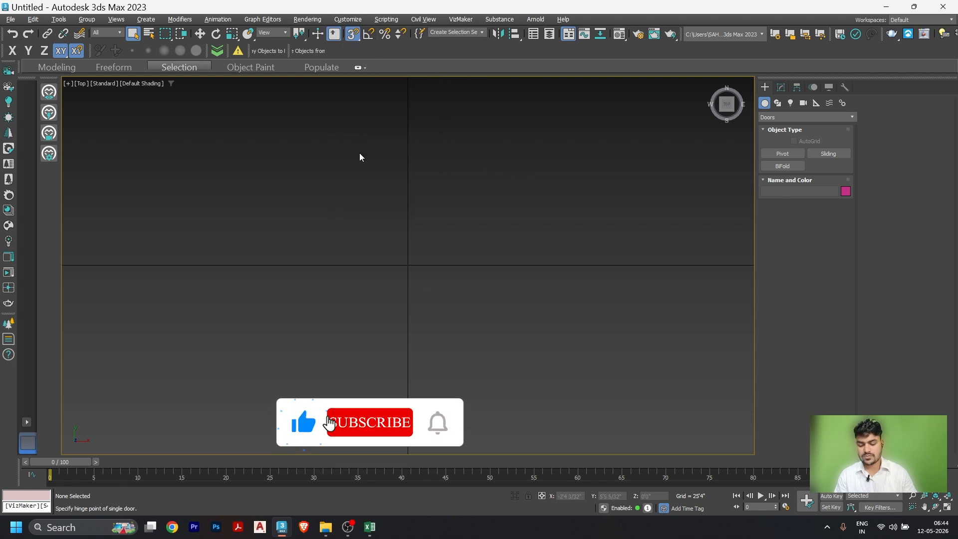
Step: Draw a test rectangle about 25'4" by 25'4" on the grid at the origin in the Top view, and delete it
{"action": "scroll", "coordinate": [432, 292], "scroll_direction": "down", "scroll_amount": 5}
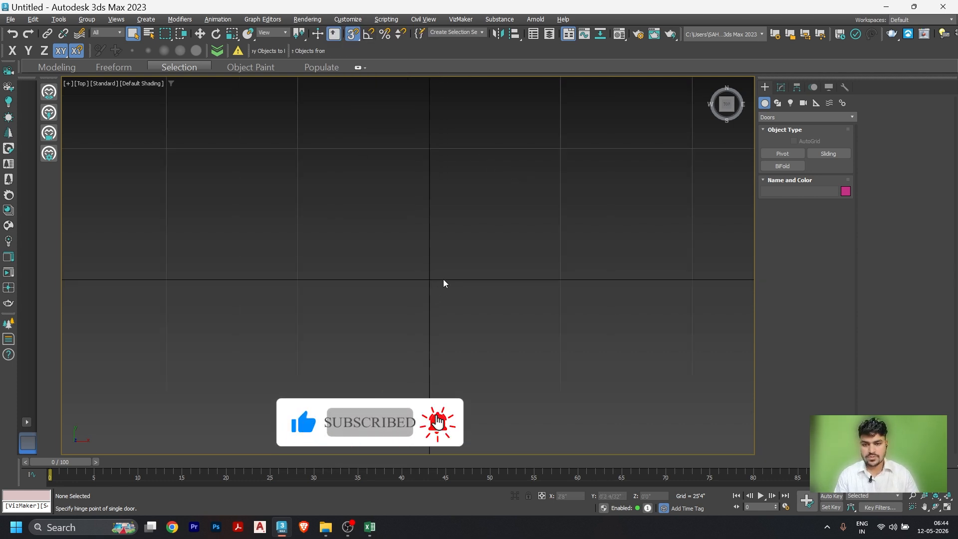
{"action": "left_click", "coordinate": [779, 103]}
{"action": "left_click", "coordinate": [817, 167]}
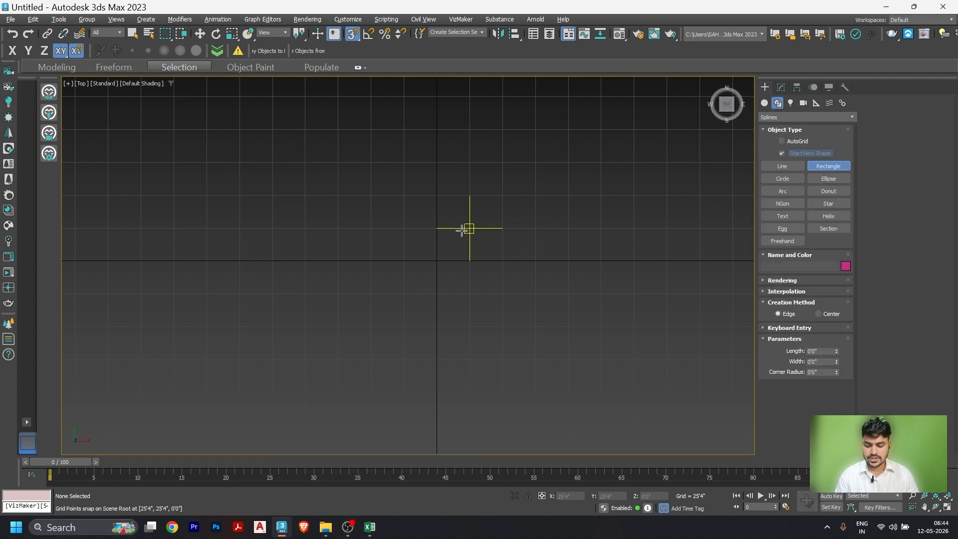
{"action": "left_click_drag", "start_coordinate": [437, 228], "coordinate": [469, 260]}
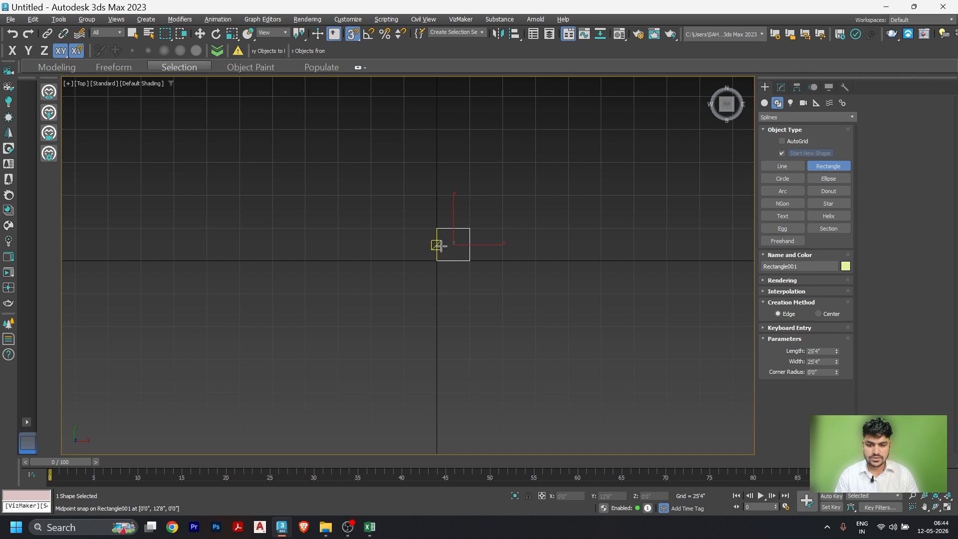
{"action": "key", "text": "z"}
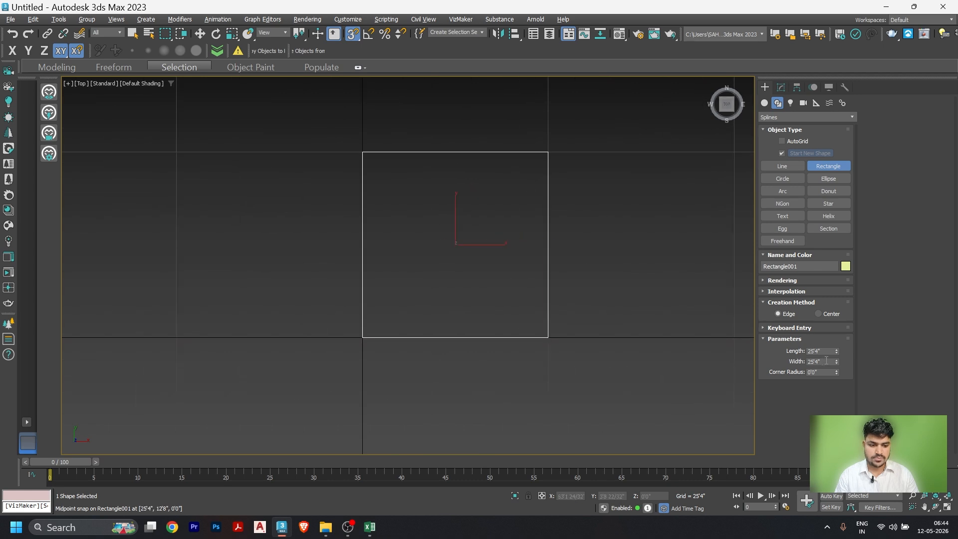
{"action": "right_click", "coordinate": [452, 263]}
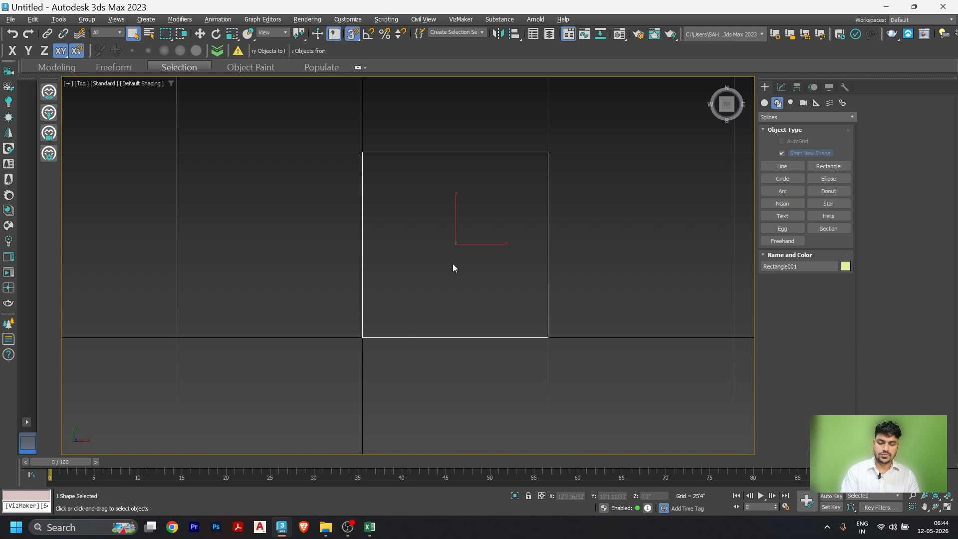
{"action": "key", "text": "Delete"}
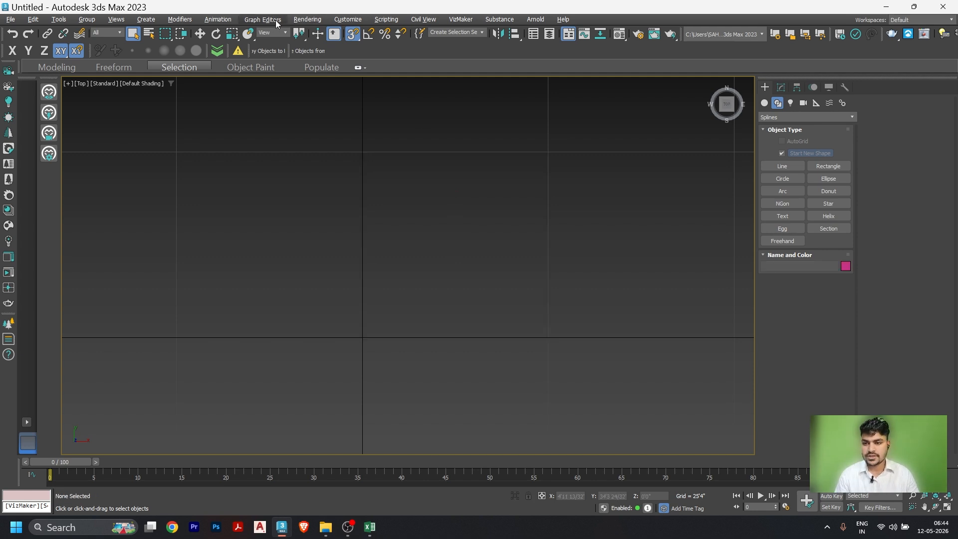
Step: Set the home grid spacing to 1'0" under the inch-based system units and close the grid and snap settings
{"action": "right_click", "coordinate": [353, 33]}
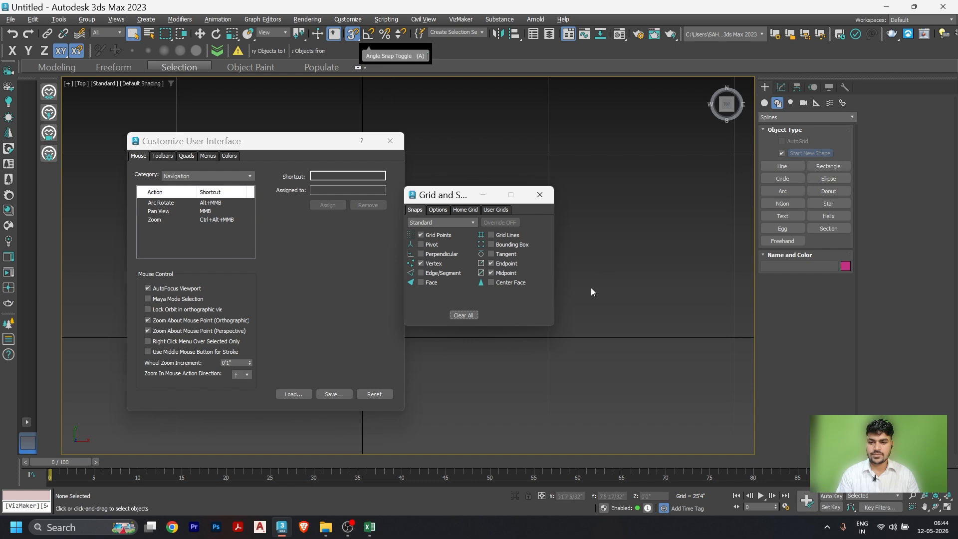
{"action": "left_click", "coordinate": [390, 140]}
{"action": "left_click", "coordinate": [439, 210]}
{"action": "left_click", "coordinate": [472, 211]}
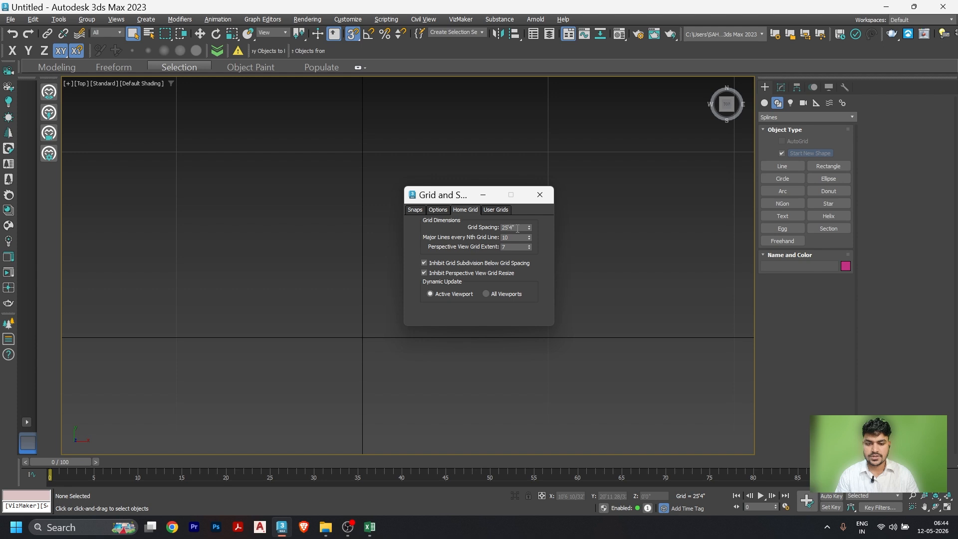
{"action": "left_click_drag", "start_coordinate": [518, 228], "coordinate": [462, 229]}
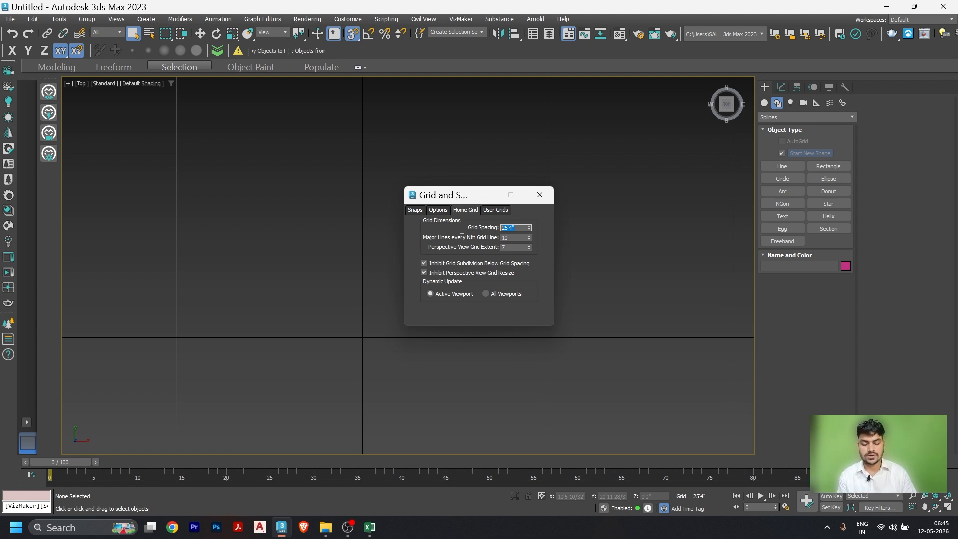
{"action": "type", "text": "1"}
{"action": "key", "text": "Return"}
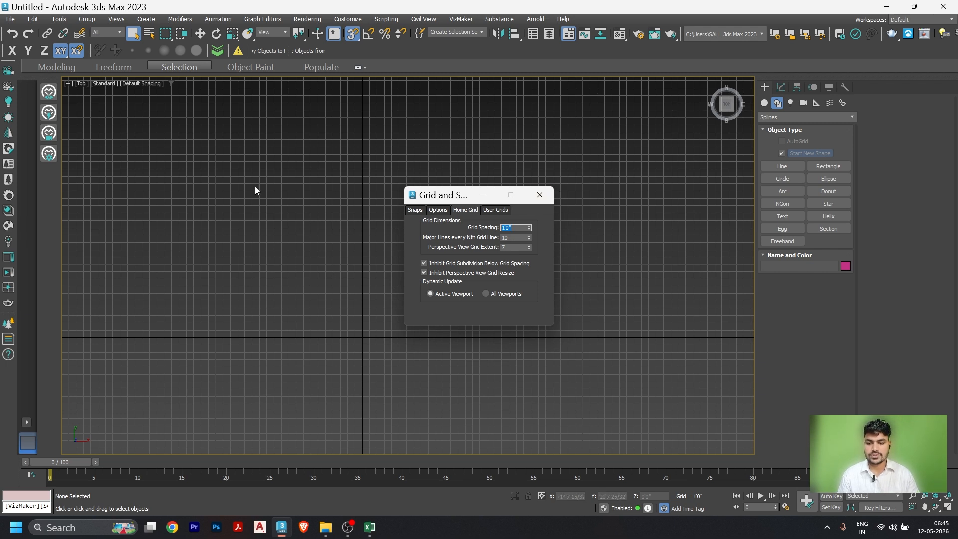
{"action": "left_click", "coordinate": [548, 196]}
Step: Draw a test rectangle of 1'0" by 1'0" over one grid cell at the origin and undo it
{"action": "scroll", "coordinate": [370, 331], "scroll_direction": "up", "scroll_amount": 8}
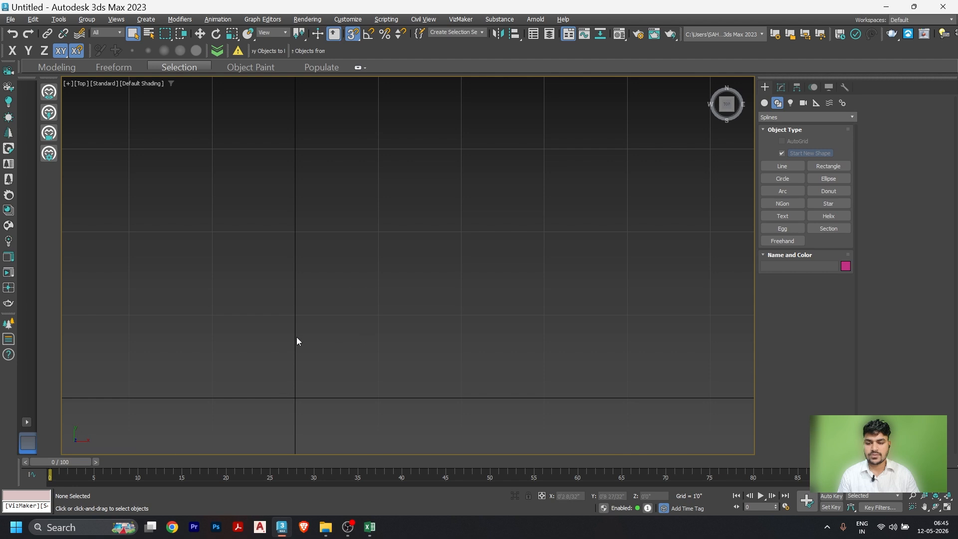
{"action": "left_click", "coordinate": [829, 166]}
{"action": "mouse_move", "coordinate": [295, 315]}
{"action": "left_mouse_down"}
{"action": "mouse_move", "coordinate": [355, 396]}
{"action": "mouse_move", "coordinate": [379, 398]}
{"action": "left_mouse_up"}
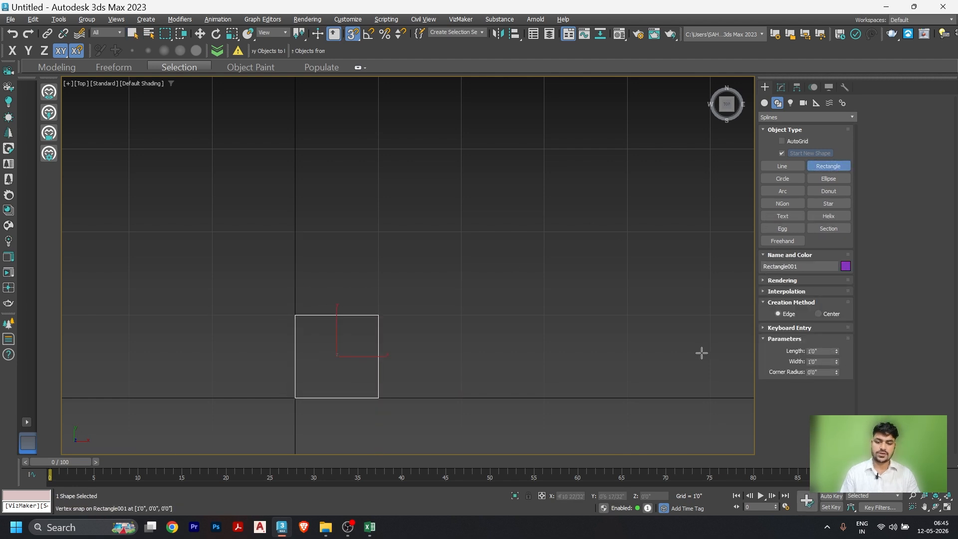
{"action": "key", "text": "ctrl+z"}
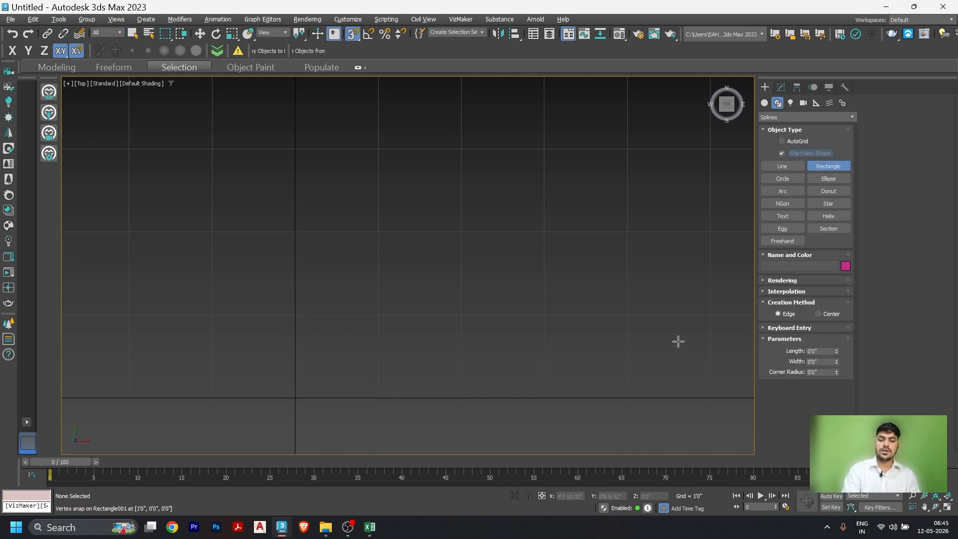
Step: Draw a pivot door footprint 3'0" wide and 1'0" deep on the grid from the origin in the Top view
{"action": "left_click", "coordinate": [782, 87]}
{"action": "left_click", "coordinate": [767, 88]}
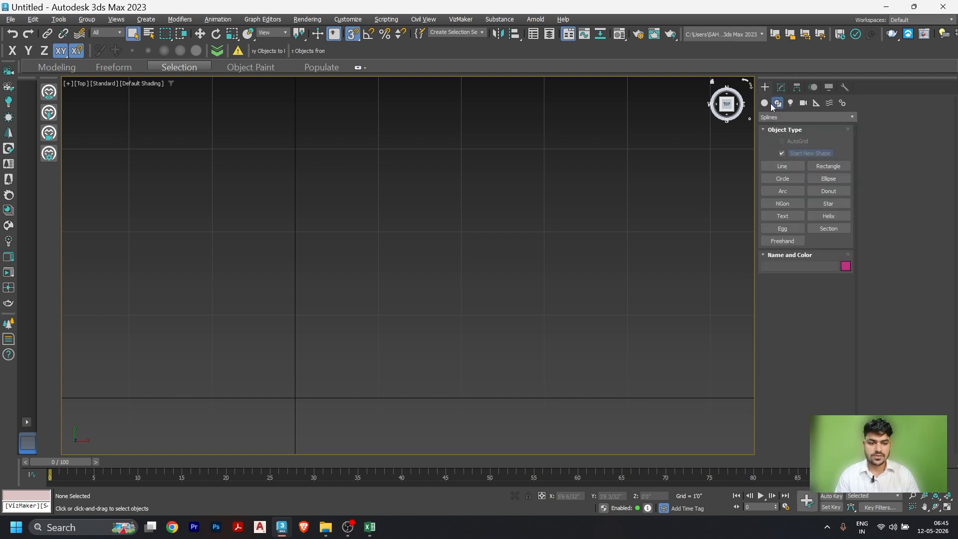
{"action": "left_click", "coordinate": [764, 103]}
{"action": "left_click", "coordinate": [774, 118]}
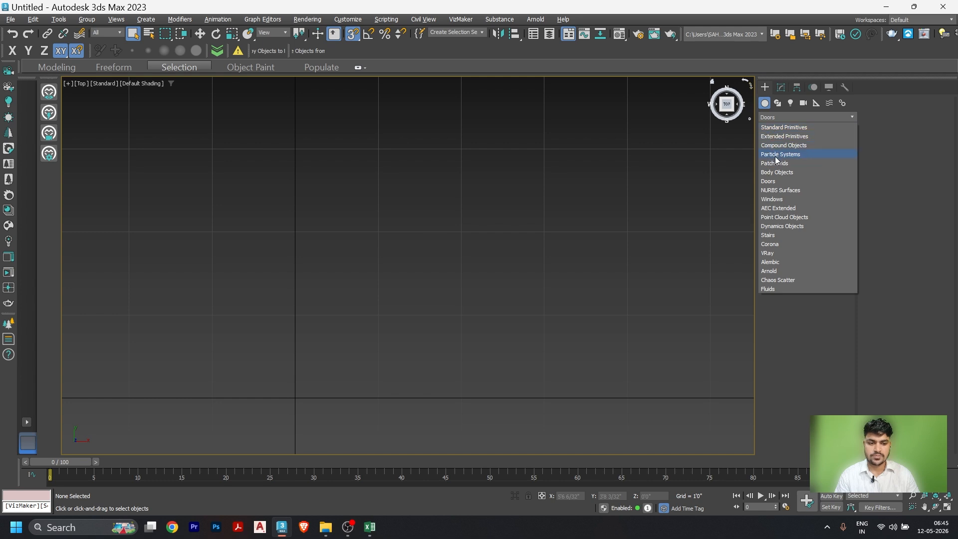
{"action": "left_click", "coordinate": [770, 181]}
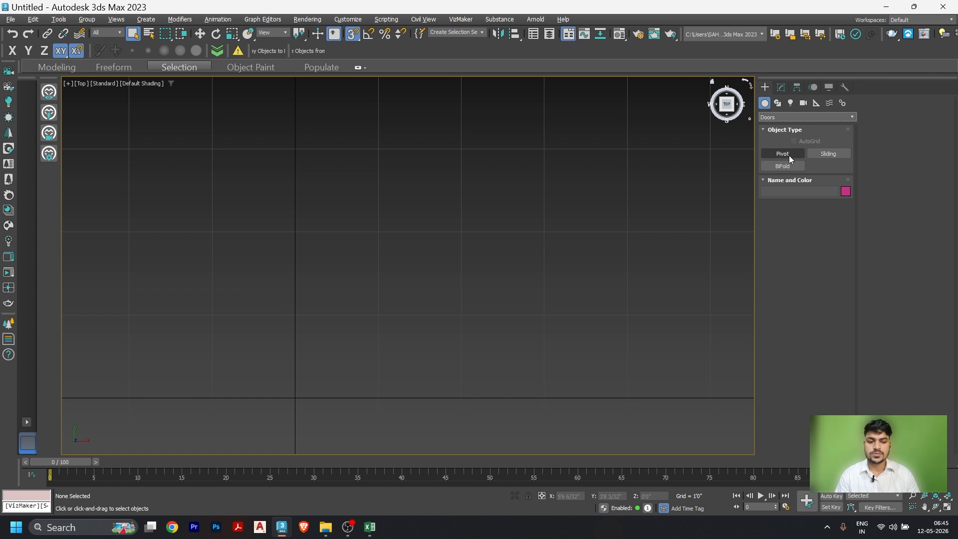
{"action": "left_click", "coordinate": [775, 155]}
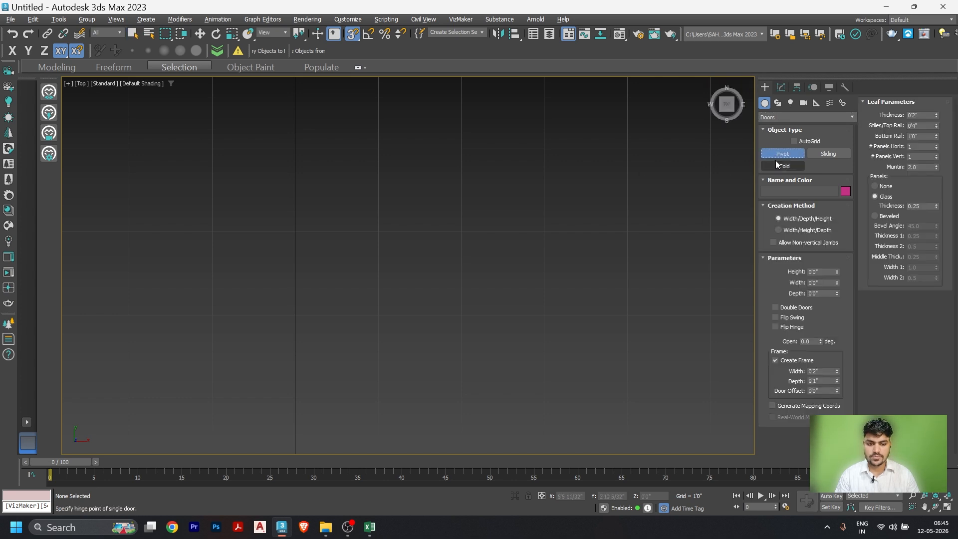
{"action": "scroll", "coordinate": [375, 196], "scroll_direction": "down", "scroll_amount": 2}
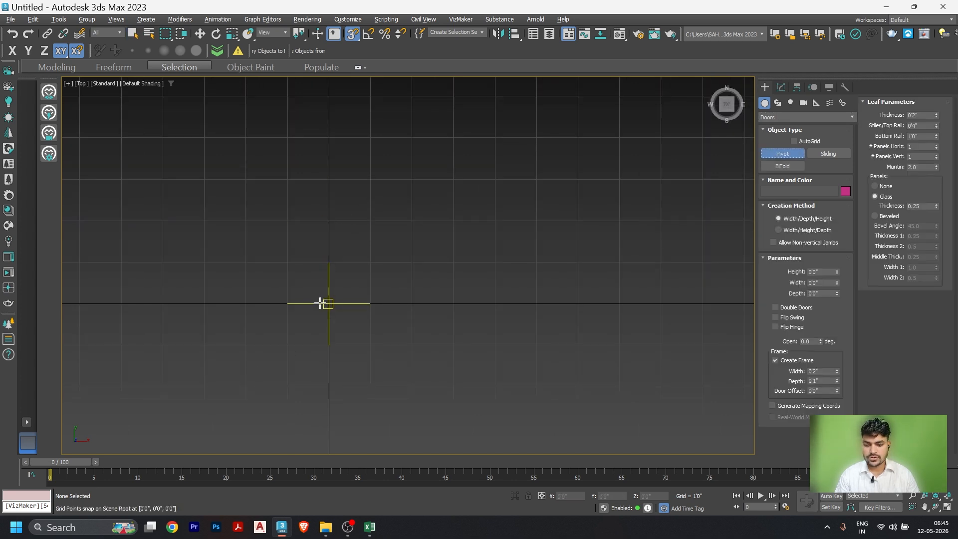
{"action": "mouse_move", "coordinate": [323, 304]}
{"action": "left_mouse_down"}
{"action": "mouse_move", "coordinate": [468, 304]}
{"action": "mouse_move", "coordinate": [445, 319]}
{"action": "mouse_move", "coordinate": [300, 303]}
{"action": "mouse_move", "coordinate": [593, 320]}
{"action": "mouse_move", "coordinate": [493, 298]}
{"action": "mouse_move", "coordinate": [455, 300]}
{"action": "left_mouse_up"}
{"action": "key", "text": "F3"}
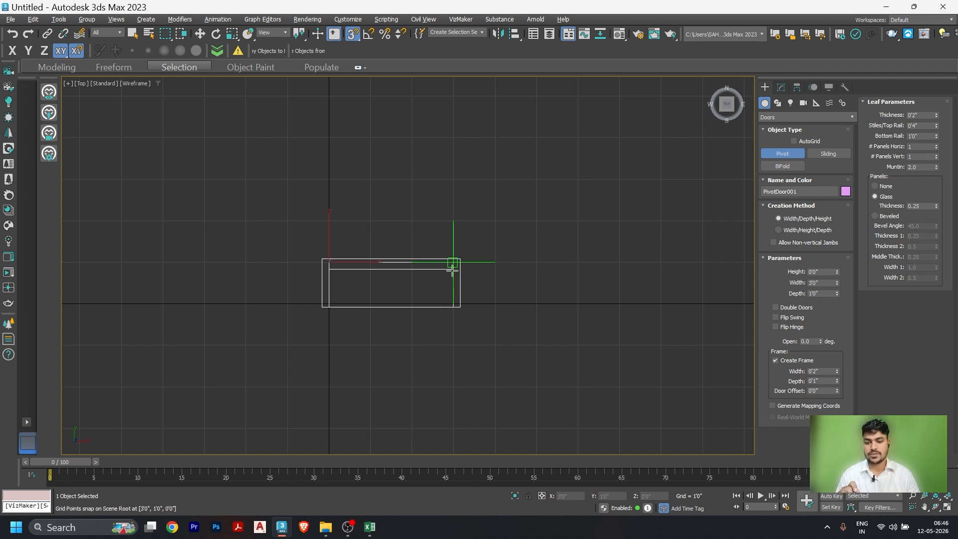
{"action": "left_click", "coordinate": [453, 269]}
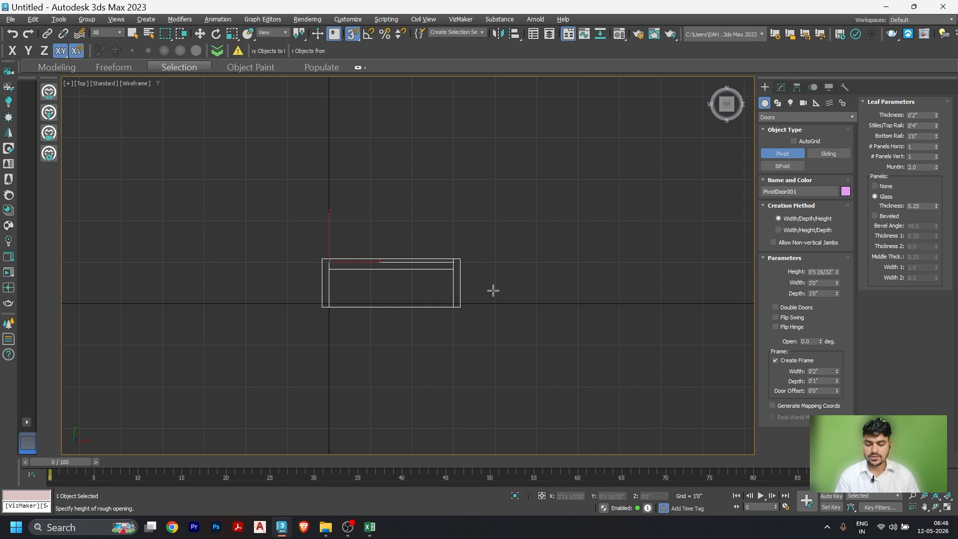
Step: Raise the pivot door to a height of about 5'7" in an orthographic view and finish creating it
{"action": "middle_click_drag", "start_coordinate": [494, 289], "coordinate": [456, 220], "text": "alt"}
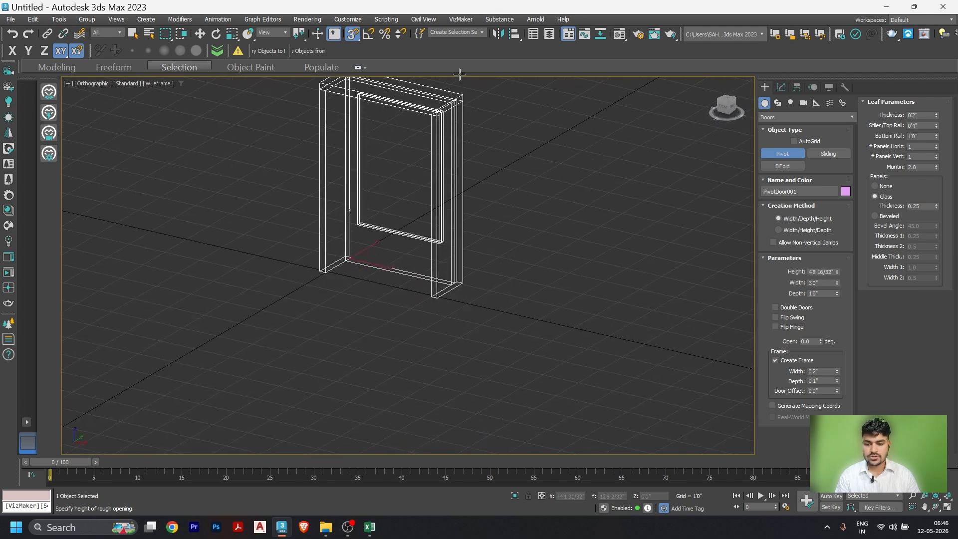
{"action": "middle_click_drag", "start_coordinate": [461, 74], "coordinate": [432, 246]}
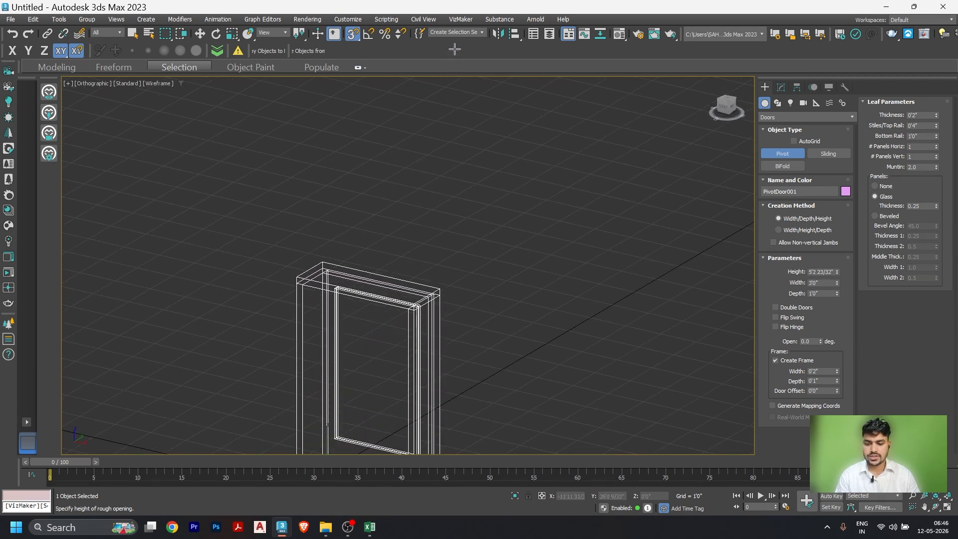
{"action": "left_click", "coordinate": [456, 36]}
{"action": "scroll", "coordinate": [419, 188], "scroll_direction": "down", "scroll_amount": 4}
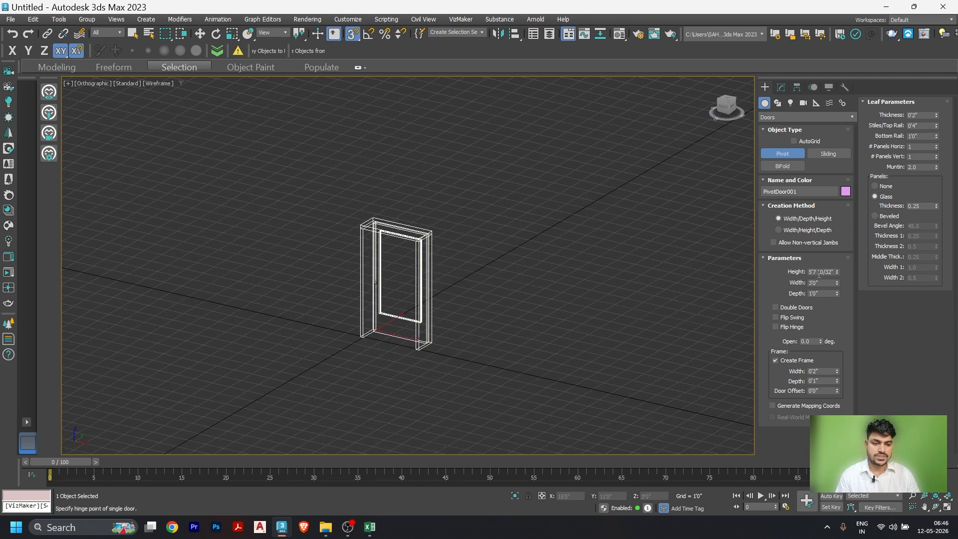
Step: Set the pivot door's height to 8'0" and its depth to 0'9"
{"action": "left_click", "coordinate": [819, 274]}
{"action": "type", "text": "8"}
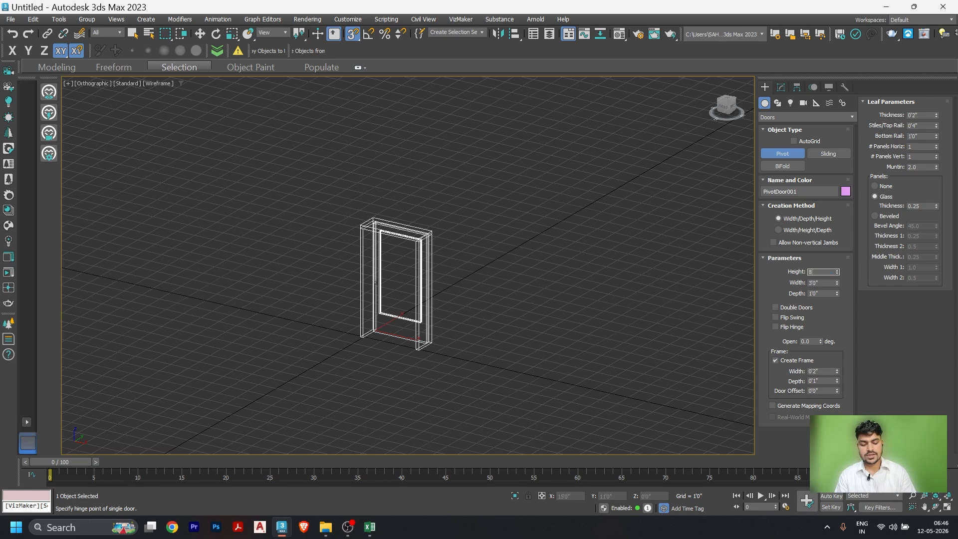
{"action": "key", "text": "Return"}
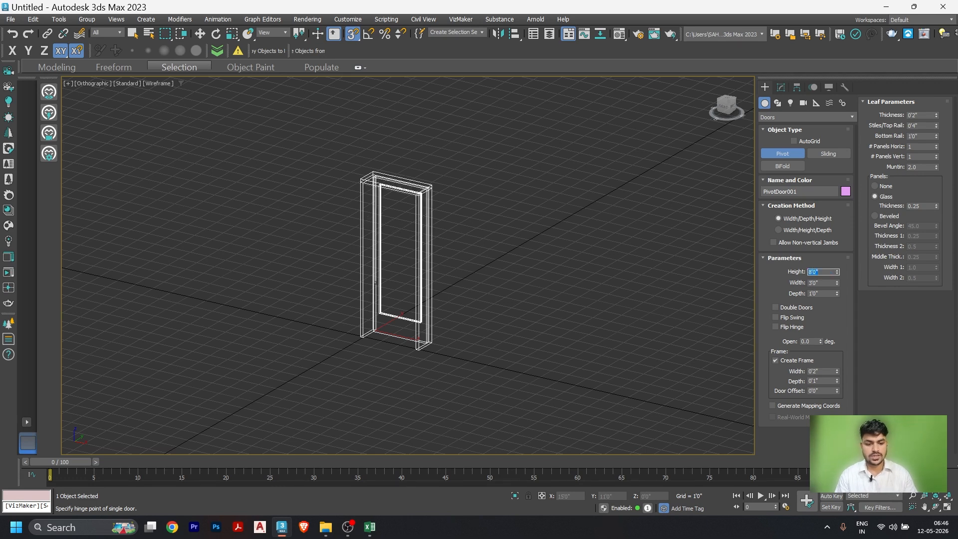
{"action": "left_click", "coordinate": [809, 283]}
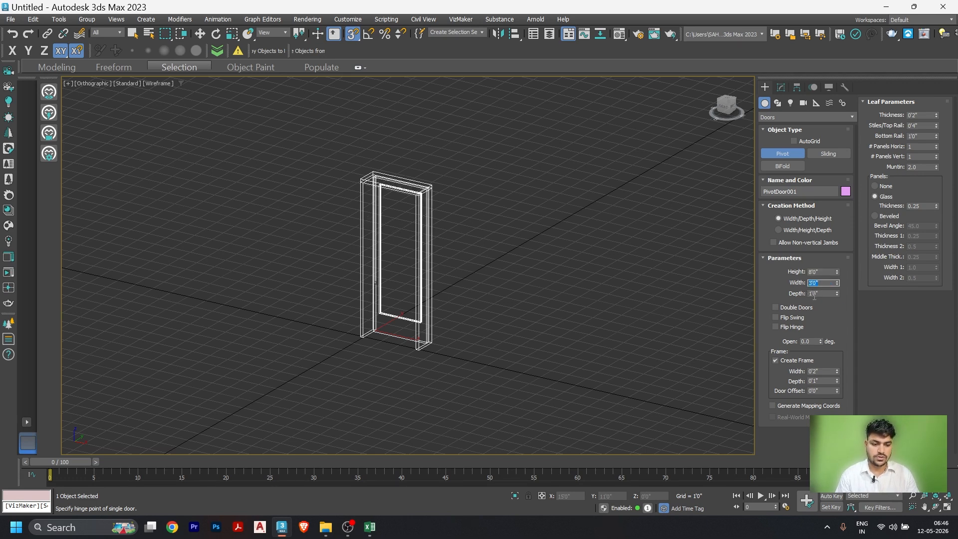
{"action": "left_click", "coordinate": [823, 292]}
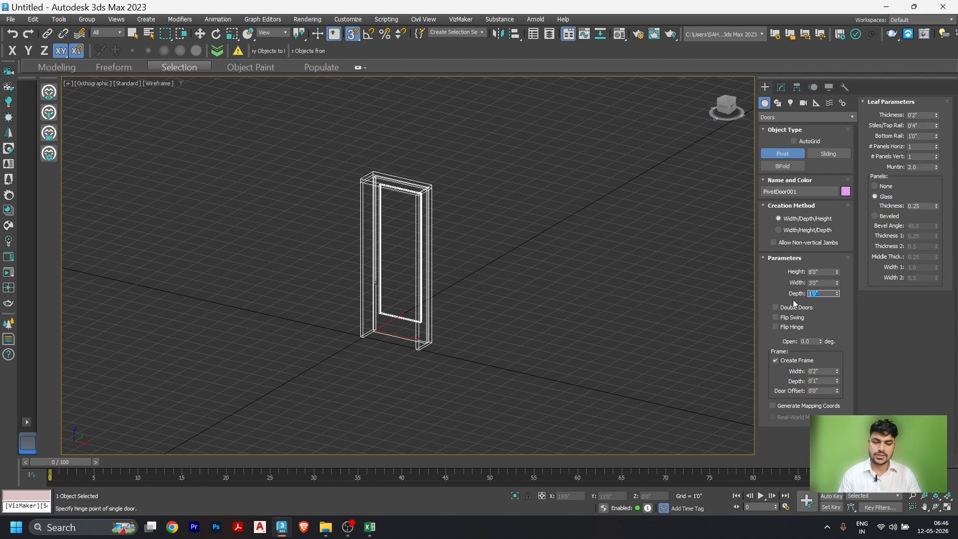
{"action": "scroll", "coordinate": [372, 337], "scroll_direction": "up", "scroll_amount": 5}
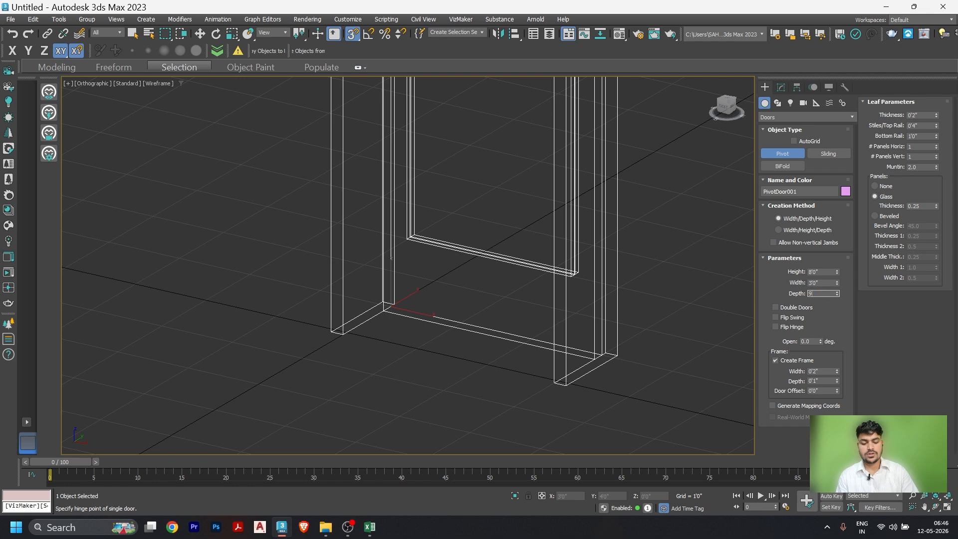
{"action": "key", "text": "Return"}
{"action": "scroll", "coordinate": [446, 305], "scroll_direction": "down", "scroll_amount": 3}
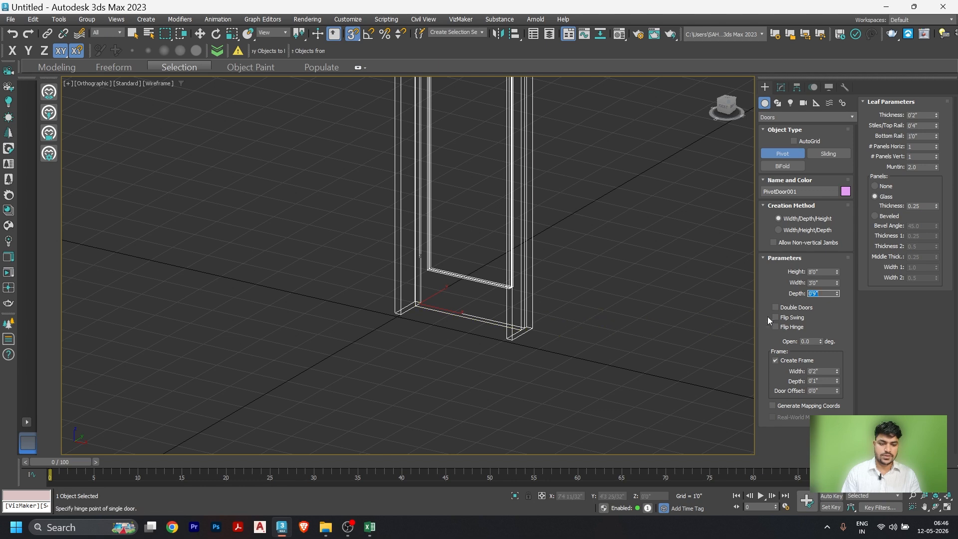
Step: Try the Double Doors option on the pivot door and turn it off again
{"action": "scroll", "coordinate": [448, 345], "scroll_direction": "down", "scroll_amount": 3}
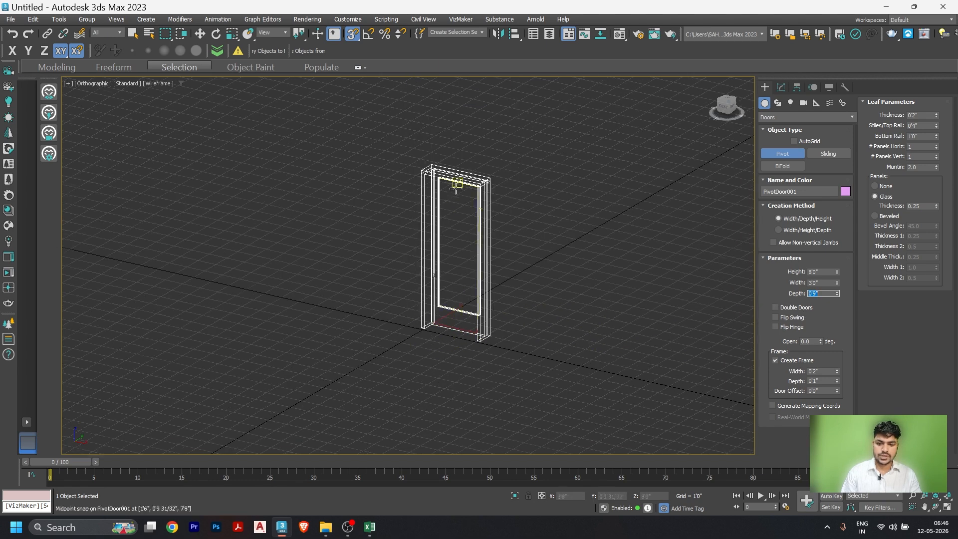
{"action": "scroll", "coordinate": [456, 189], "scroll_direction": "up", "scroll_amount": 2}
{"action": "left_click", "coordinate": [776, 307]}
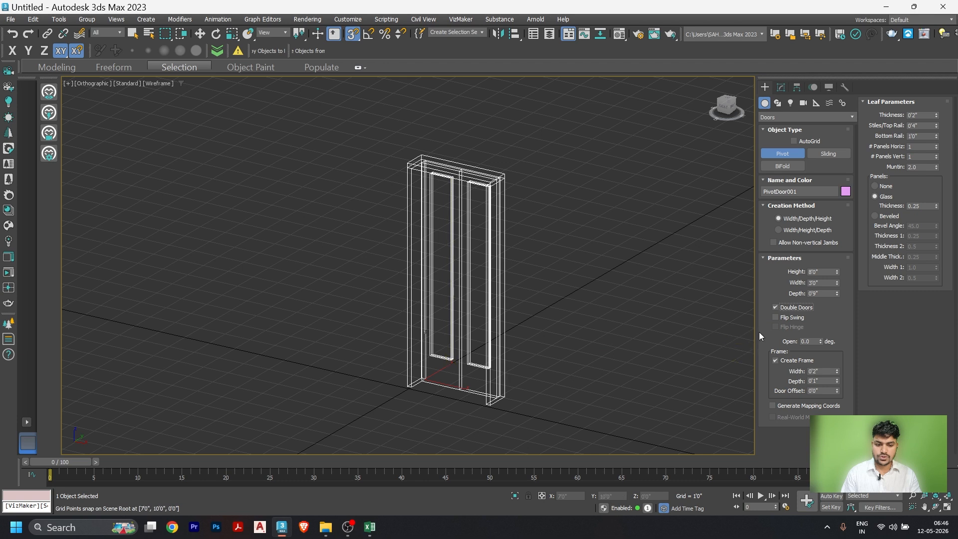
{"action": "left_click", "coordinate": [776, 308]}
Step: Toggle Flip Swing on and off to compare the leaf's position in the Top view, leaving the option off
{"action": "left_click", "coordinate": [777, 317]}
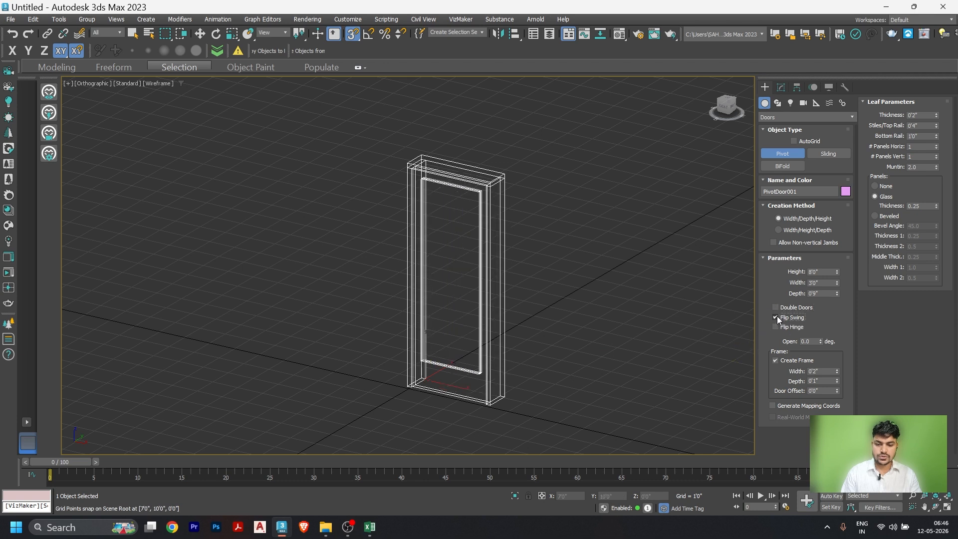
{"action": "key", "text": "t"}
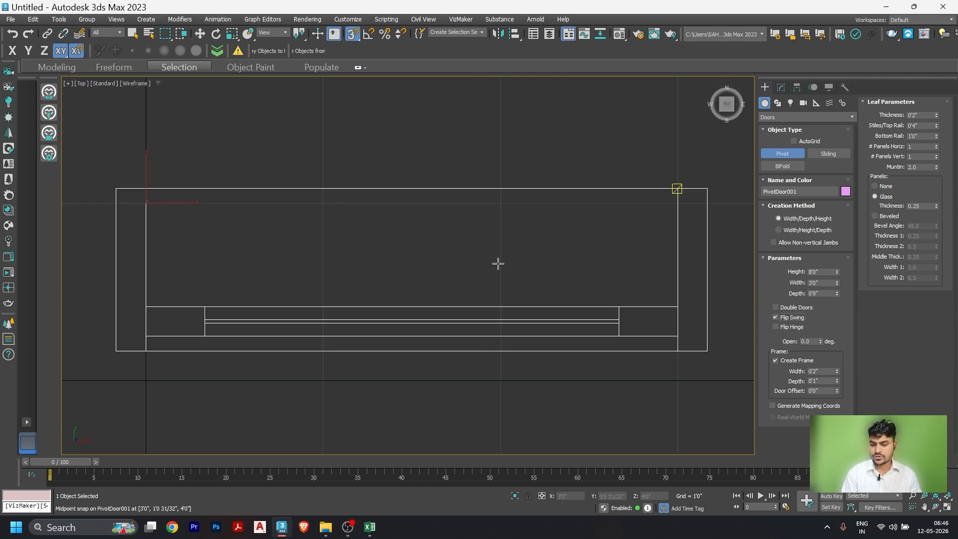
{"action": "left_click", "coordinate": [776, 317]}
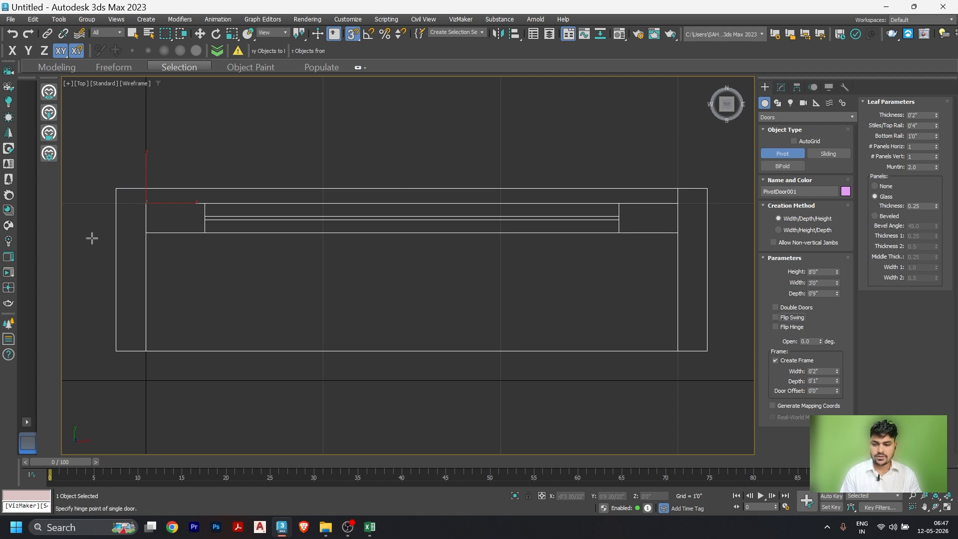
{"action": "left_click", "coordinate": [776, 318]}
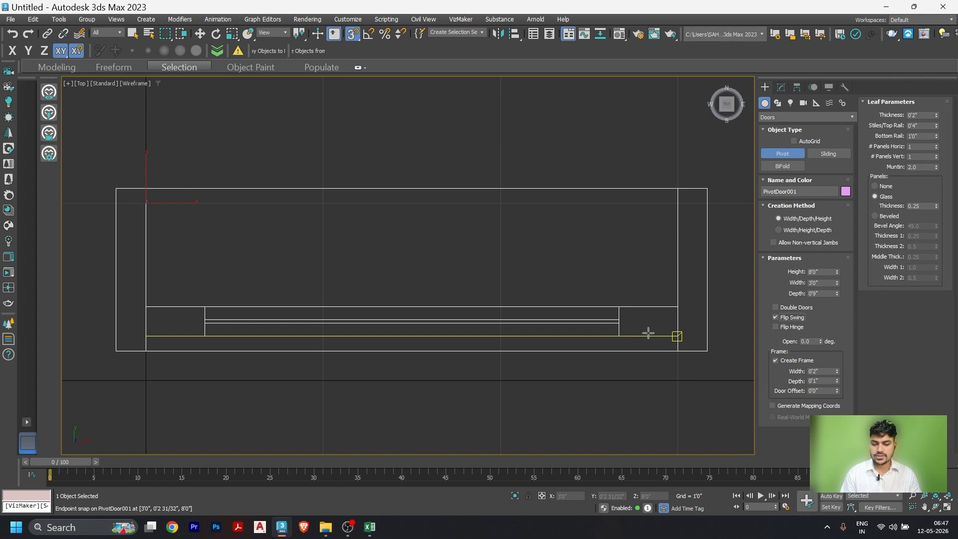
{"action": "left_click", "coordinate": [776, 317]}
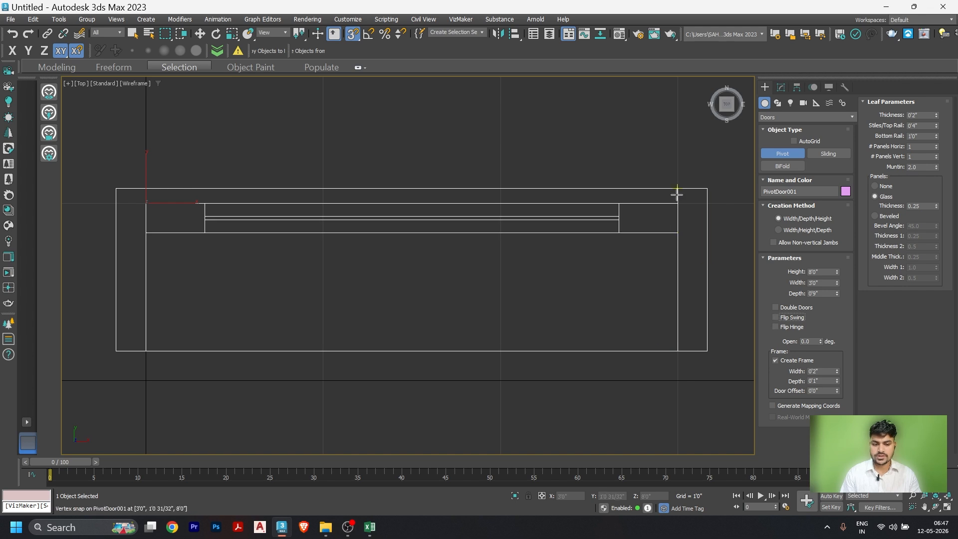
Step: Enable Flip Hinge on the pivot door, open the leaf 33 degrees and display it shaded in 3D
{"action": "left_click", "coordinate": [777, 327]}
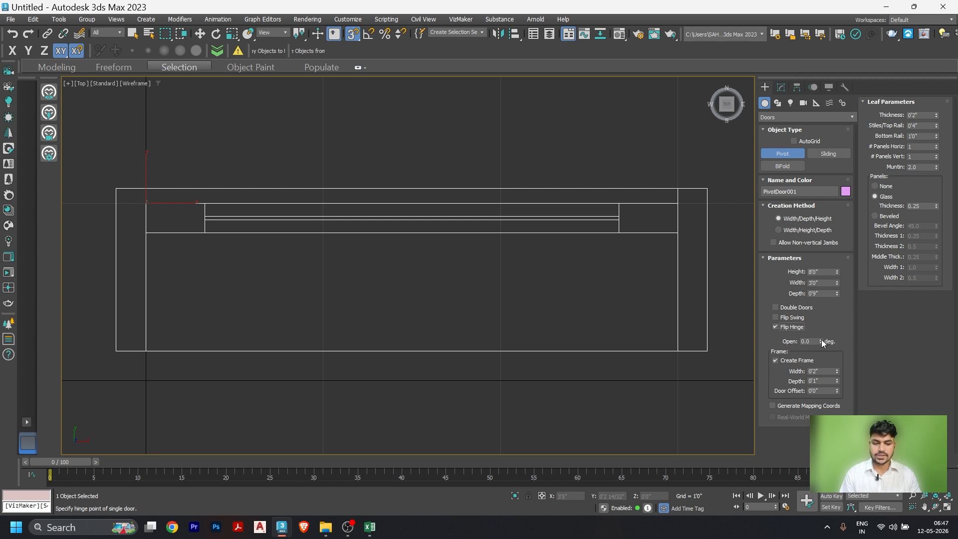
{"action": "left_click_drag", "start_coordinate": [823, 341], "coordinate": [823, 325]}
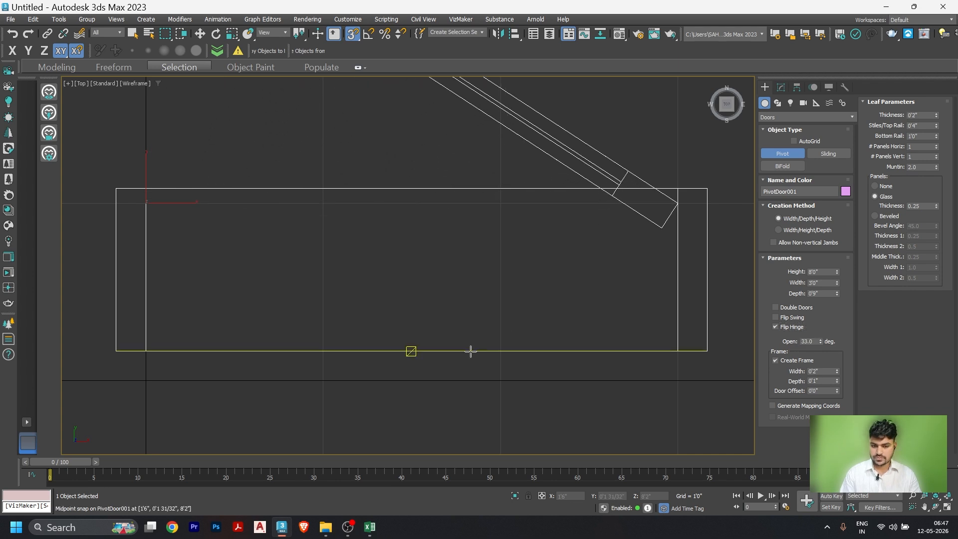
{"action": "scroll", "coordinate": [409, 348], "scroll_direction": "down", "scroll_amount": 2}
{"action": "scroll", "coordinate": [429, 233], "scroll_direction": "down", "scroll_amount": 2}
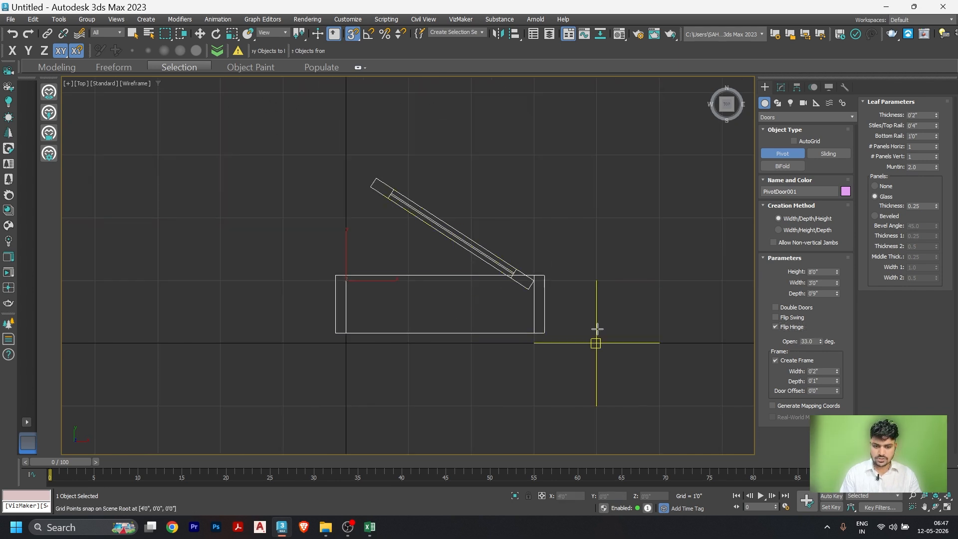
{"action": "mouse_move", "coordinate": [595, 336]}
{"action": "middle_mouse_down", "text": "alt"}
{"action": "mouse_move", "coordinate": [575, 345]}
{"action": "mouse_move", "coordinate": [552, 278]}
{"action": "mouse_move", "coordinate": [504, 254]}
{"action": "mouse_move", "coordinate": [672, 305]}
{"action": "middle_mouse_up", "text": "alt"}
{"action": "key", "text": "F3"}
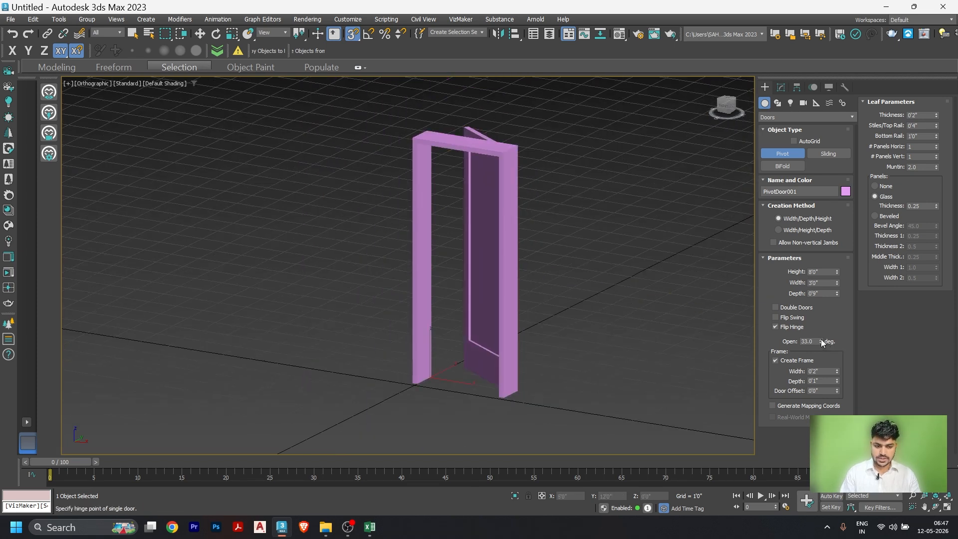
Step: Set the door's opening angle to 45 degrees and inspect the leaf from above
{"action": "left_click_drag", "start_coordinate": [821, 342], "coordinate": [816, 341]}
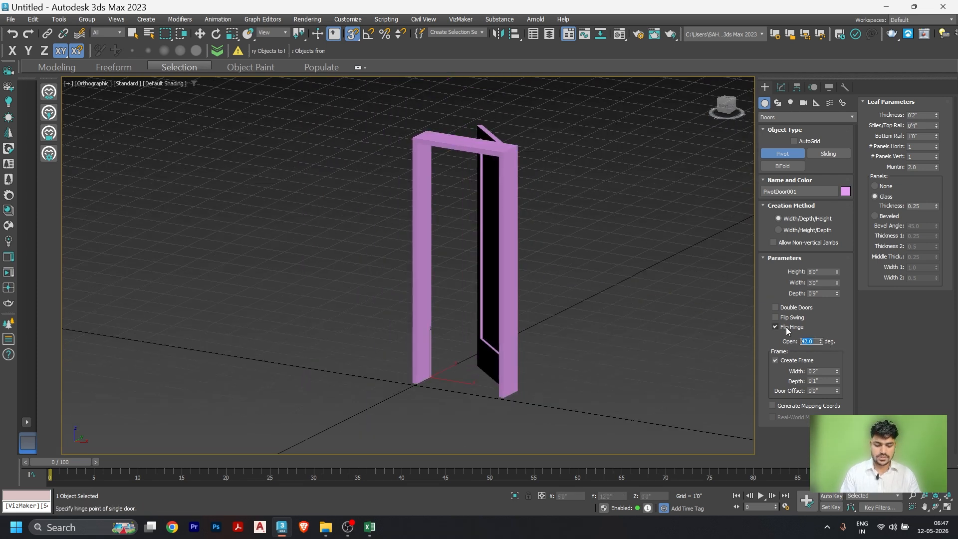
{"action": "type", "text": "45"}
{"action": "key", "text": "Return"}
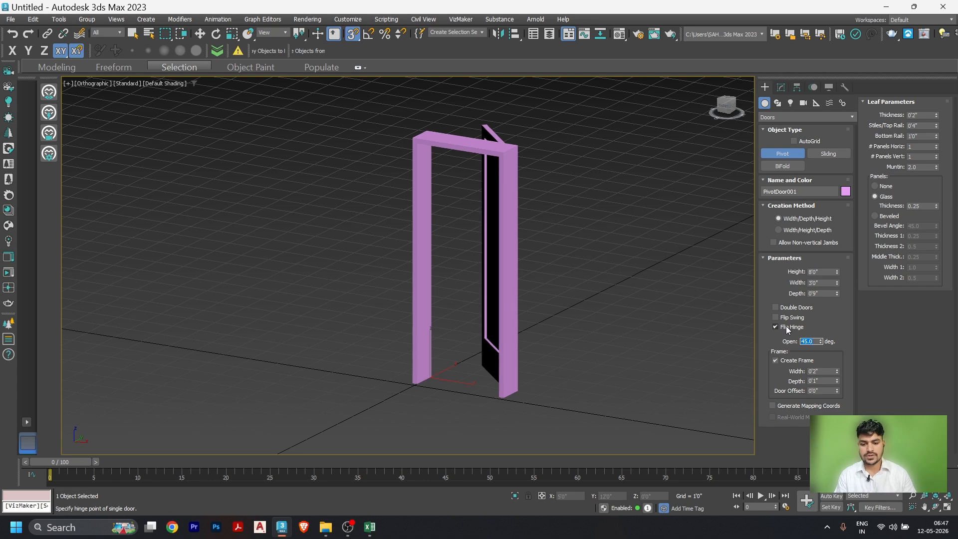
{"action": "middle_click_drag", "start_coordinate": [599, 255], "coordinate": [596, 306], "text": "alt"}
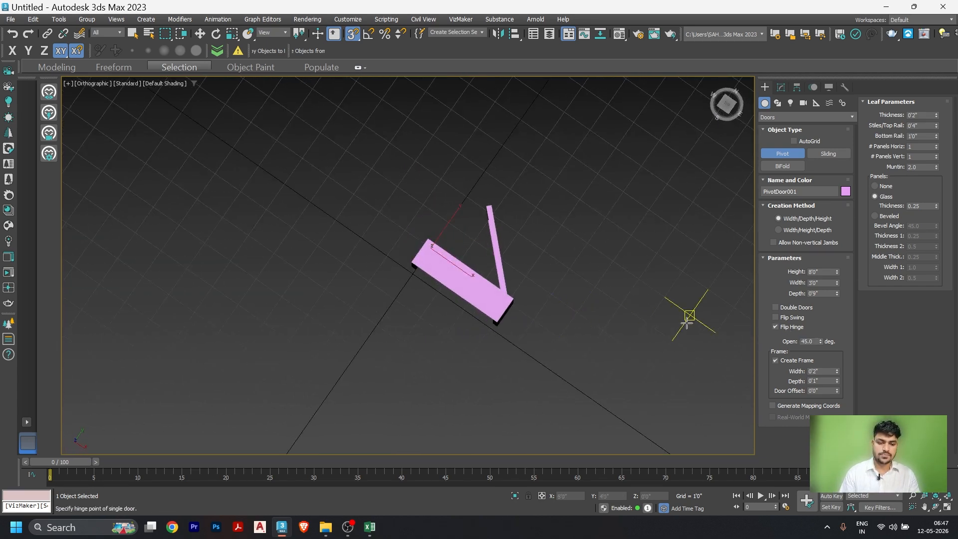
Step: Show the door in the Top wireframe view and set its opening angle to 90 degrees
{"action": "key", "text": "t"}
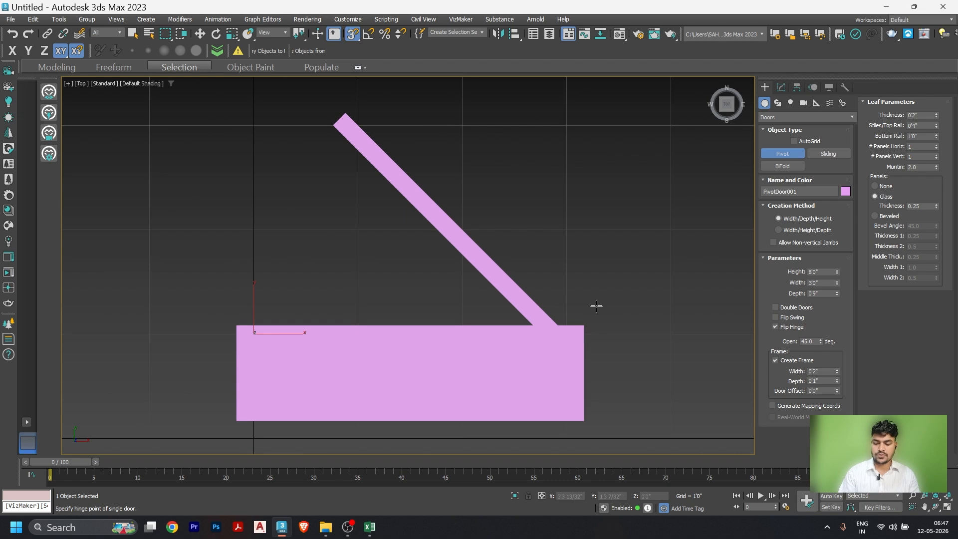
{"action": "key", "text": "F3"}
{"action": "scroll", "coordinate": [551, 294], "scroll_direction": "down", "scroll_amount": 2}
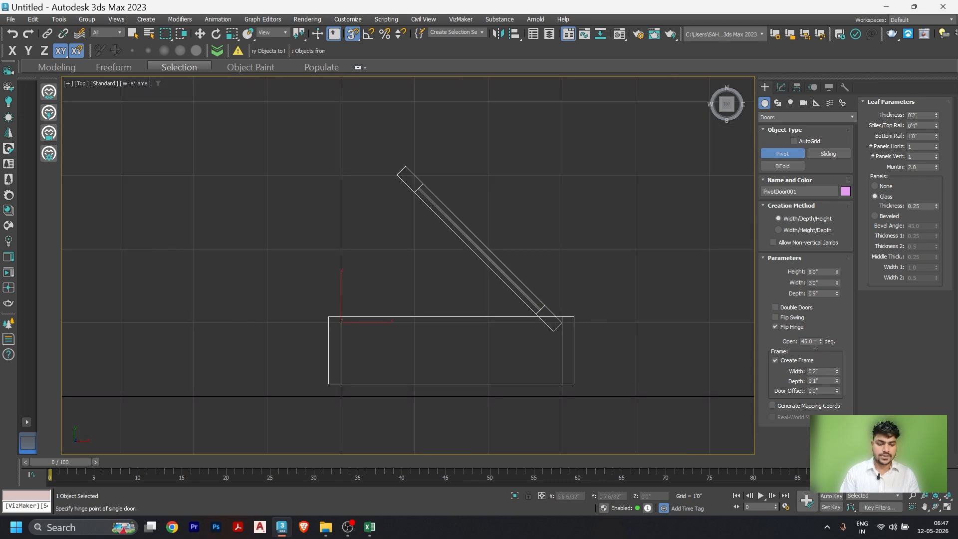
{"action": "type", "text": "90"}
{"action": "key", "text": "Return"}
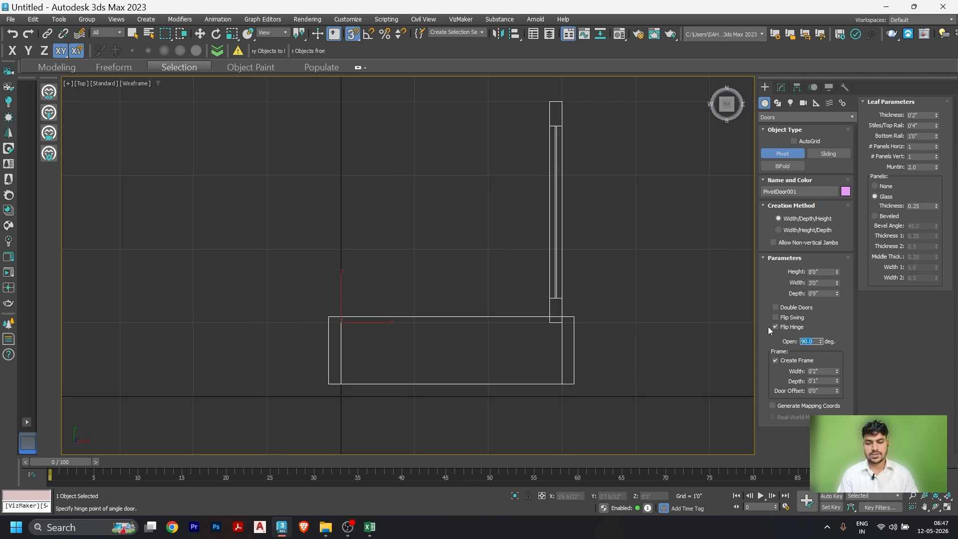
Step: Return to a shaded orthographic view and close the door by setting its opening angle to 0 degrees
{"action": "mouse_move", "coordinate": [574, 353]}
{"action": "middle_mouse_down", "text": "alt"}
{"action": "mouse_move", "coordinate": [530, 283]}
{"action": "mouse_move", "coordinate": [633, 287]}
{"action": "mouse_move", "coordinate": [520, 287]}
{"action": "middle_mouse_up", "text": "alt"}
{"action": "key", "text": "F3"}
{"action": "scroll", "coordinate": [527, 281], "scroll_direction": "down", "scroll_amount": 5}
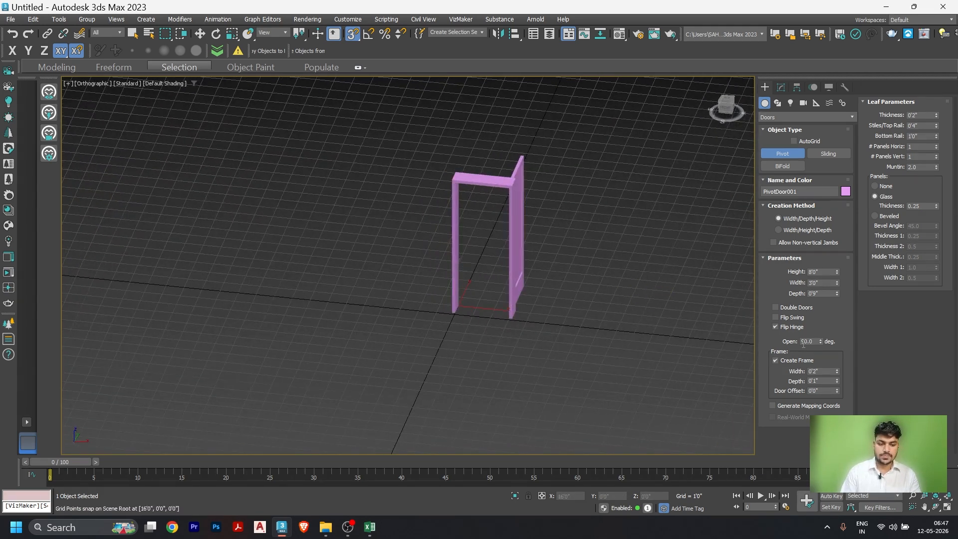
{"action": "type", "text": "0"}
{"action": "key", "text": "Return"}
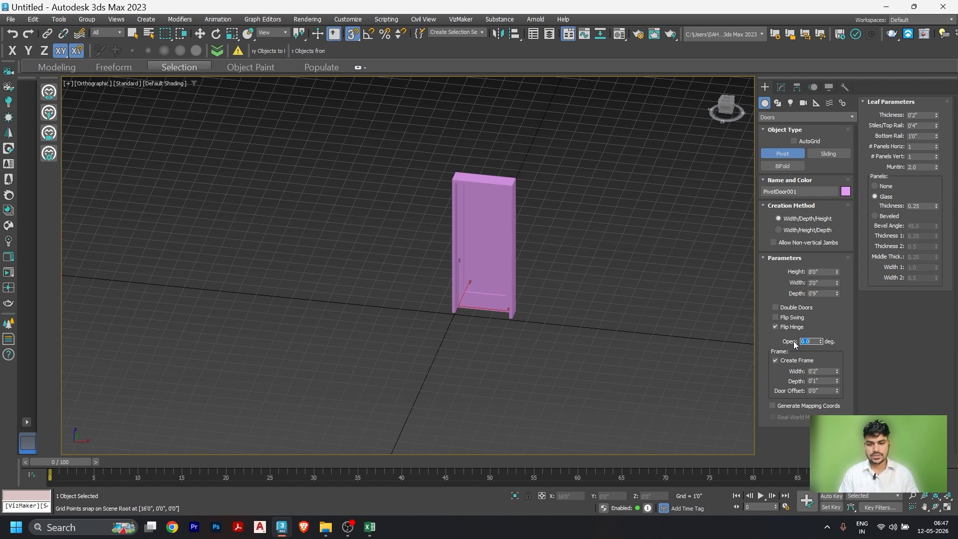
Step: Inspect the closed door up close and display it in a Perspective view shaded with edged faces
{"action": "scroll", "coordinate": [376, 237], "scroll_direction": "up", "scroll_amount": 6}
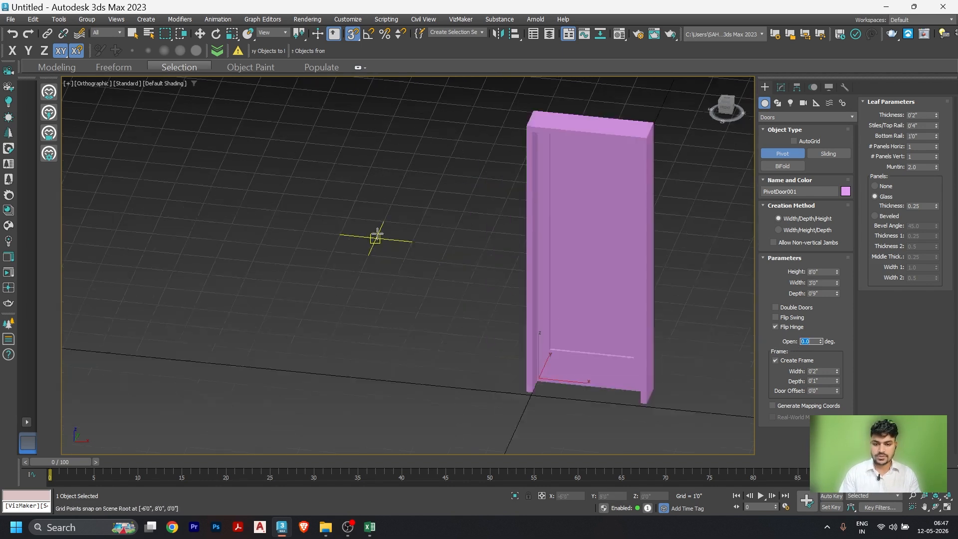
{"action": "middle_click_drag", "start_coordinate": [707, 375], "coordinate": [455, 316]}
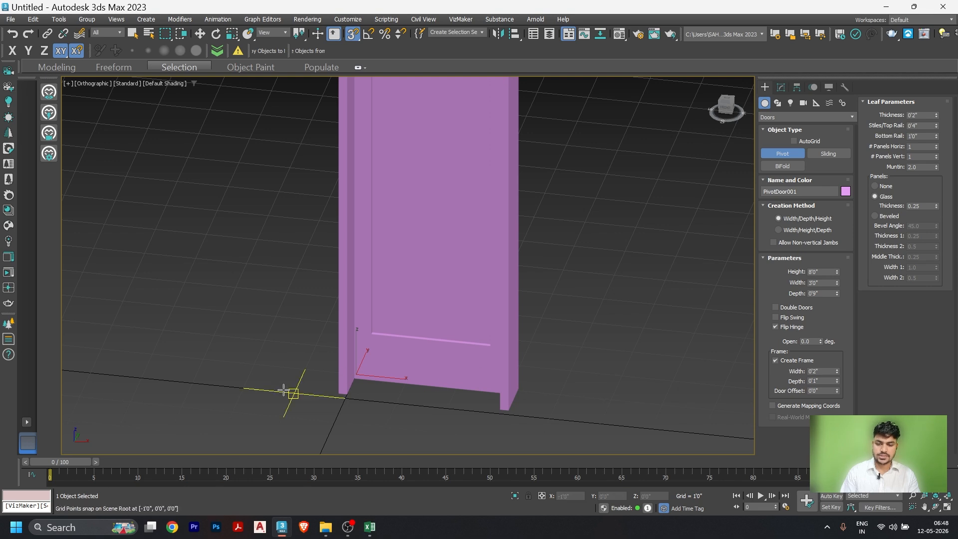
{"action": "scroll", "coordinate": [337, 383], "scroll_direction": "down", "scroll_amount": 5}
{"action": "middle_click_drag", "start_coordinate": [337, 383], "coordinate": [333, 278], "text": "alt"}
{"action": "key", "text": "t"}
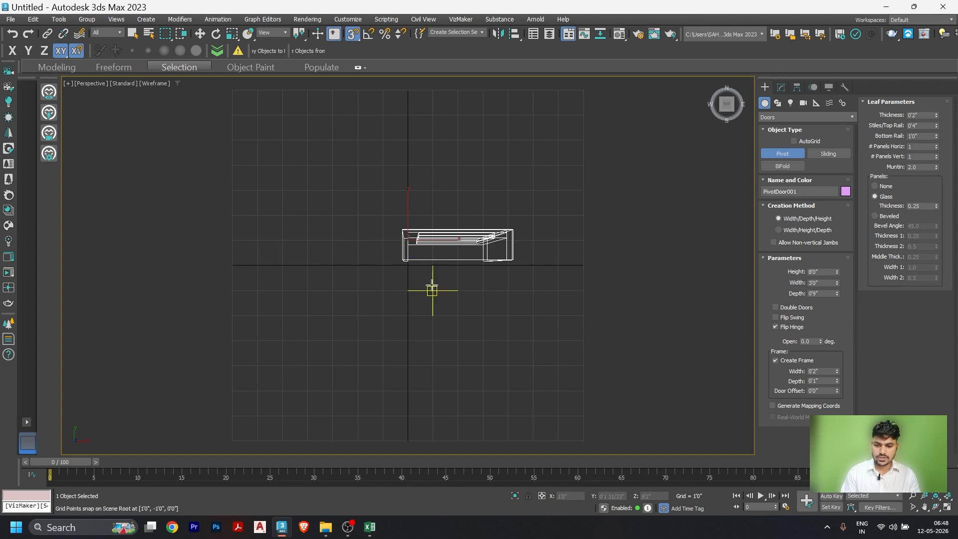
{"action": "key", "text": "p"}
{"action": "middle_click_drag", "start_coordinate": [483, 316], "coordinate": [456, 236], "text": "alt"}
{"action": "key", "text": "F3"}
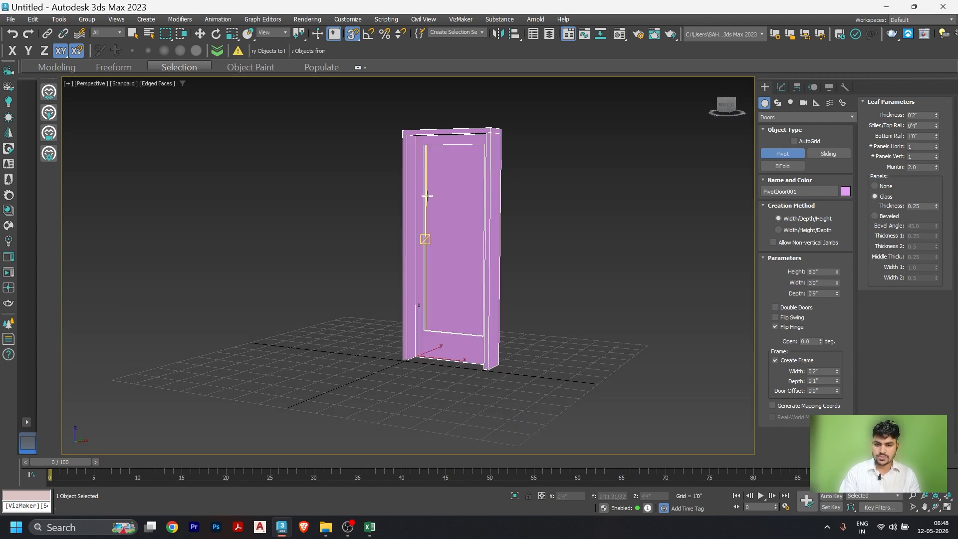
Step: Try door frame widths of 3, 2 and 1 inches in succession
{"action": "scroll", "coordinate": [400, 394], "scroll_direction": "up", "scroll_amount": 4}
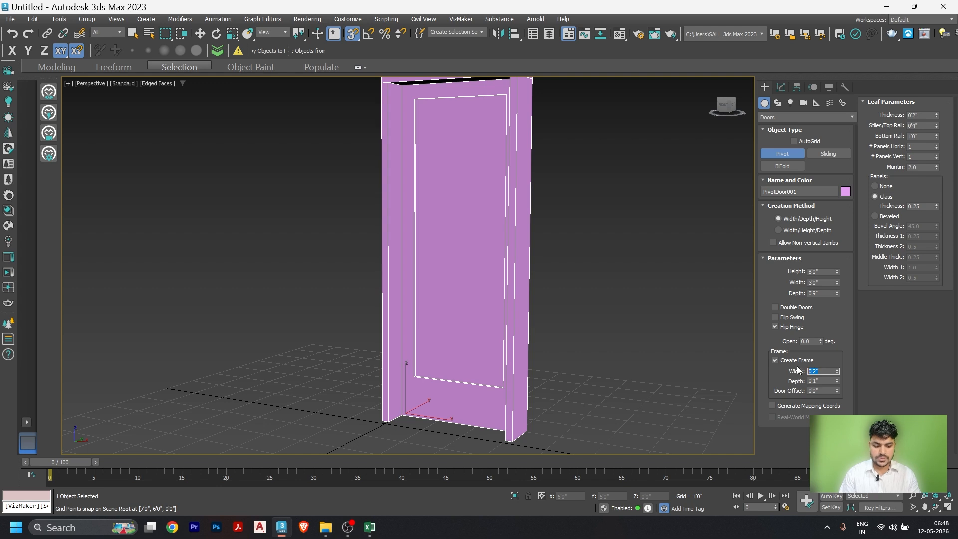
{"action": "key", "text": "Return"}
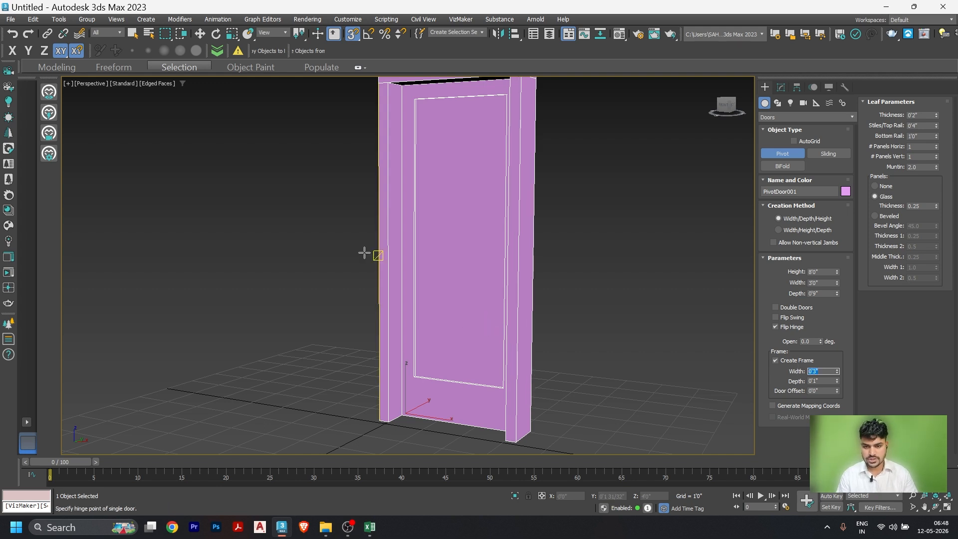
{"action": "middle_click_drag", "start_coordinate": [350, 287], "coordinate": [345, 332]}
{"action": "scroll", "coordinate": [482, 178], "scroll_direction": "down", "scroll_amount": 3}
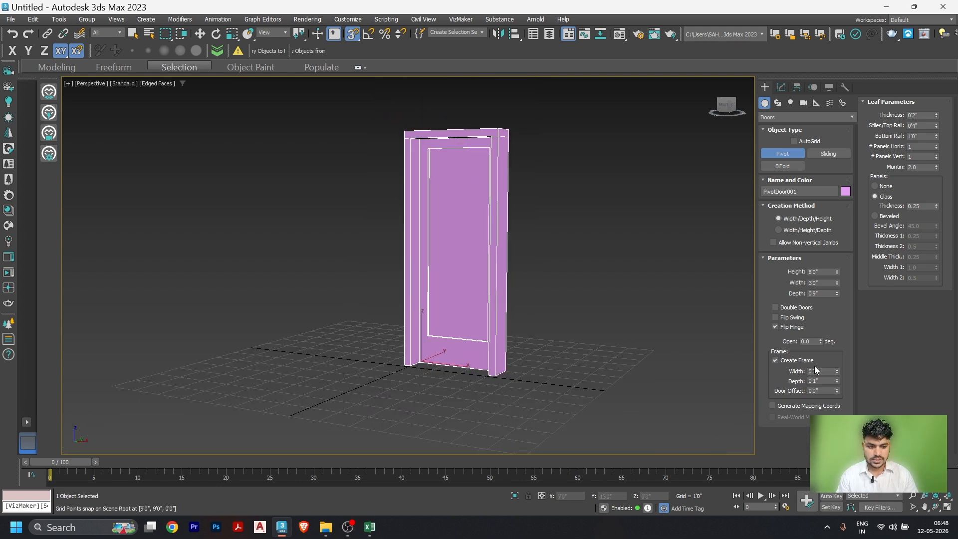
{"action": "type", "text": "2"}
{"action": "key", "text": "Return"}
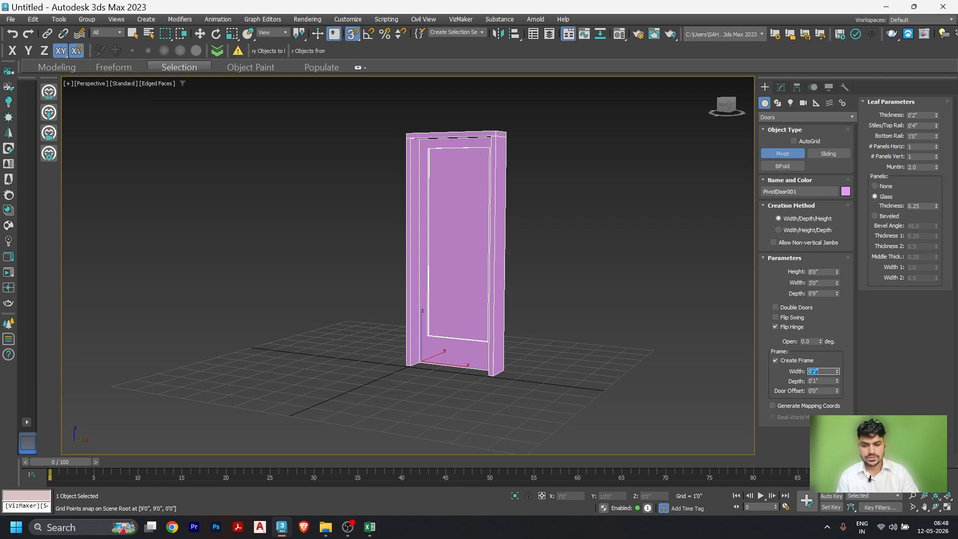
{"action": "type", "text": "1"}
{"action": "key", "text": "Return"}
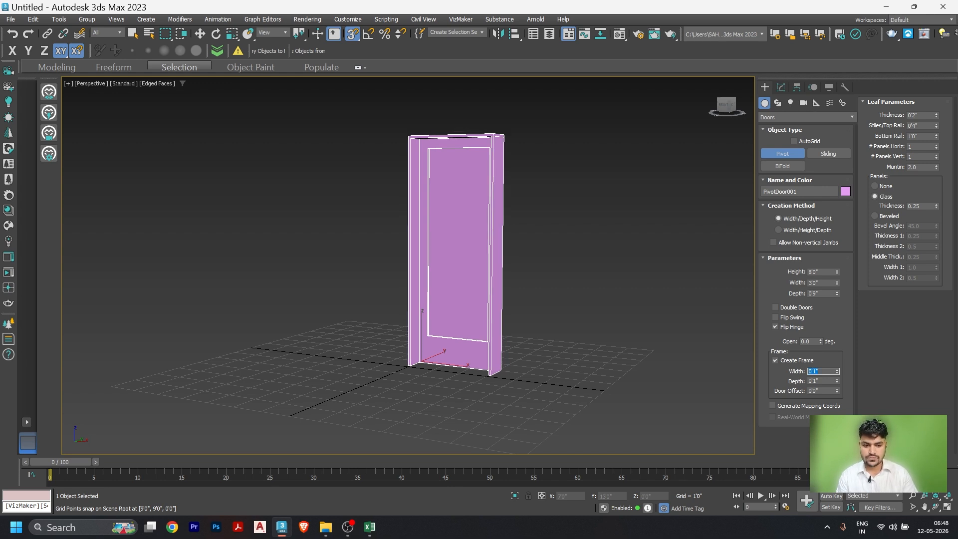
Step: Set the door frame's width to 2.5 inches
{"action": "type", "text": "2.5"}
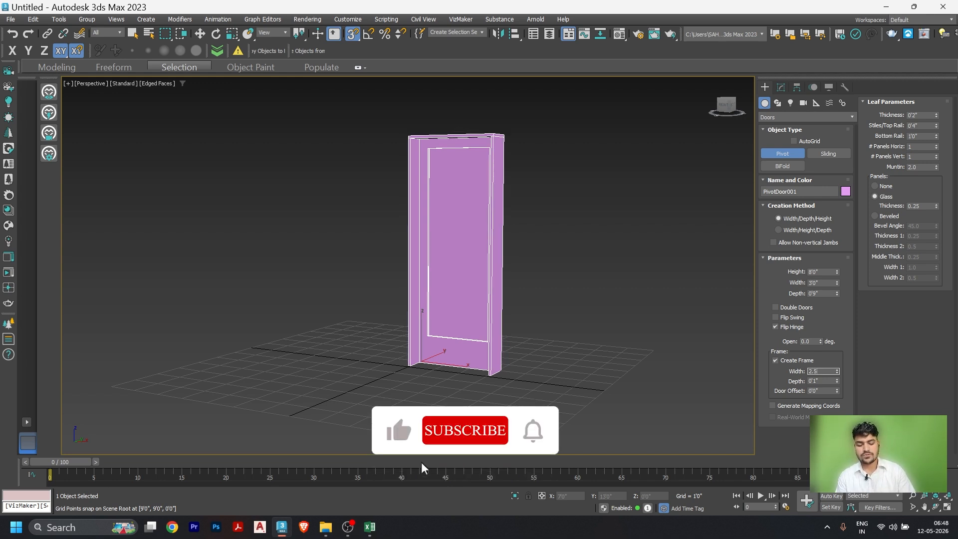
{"action": "key", "text": "Return"}
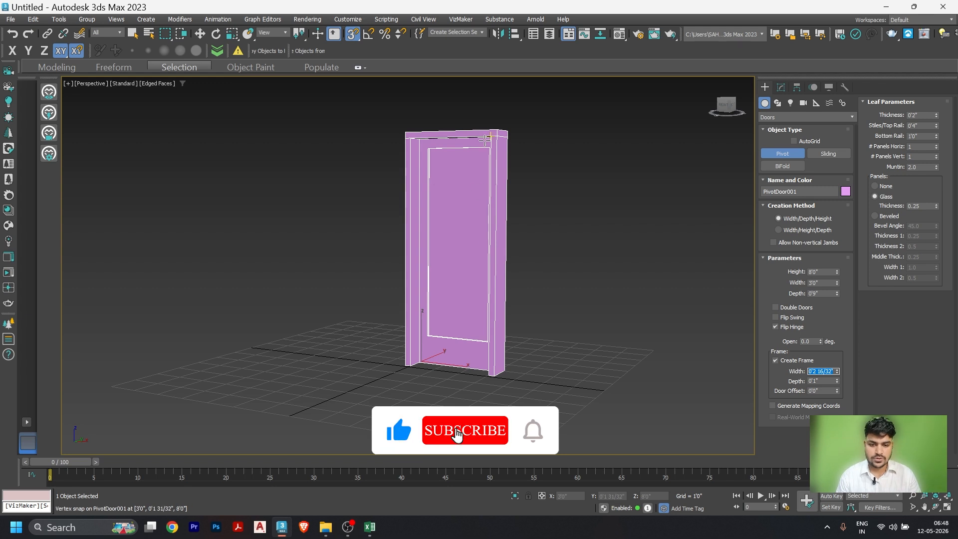
{"action": "middle_click_drag", "start_coordinate": [429, 366], "coordinate": [415, 367], "text": "alt"}
Step: Alternate the door frame's depth between 3 inches and 1 inch, comparing from several angles and ending at 1 inch
{"action": "scroll", "coordinate": [416, 368], "scroll_direction": "up", "scroll_amount": 5}
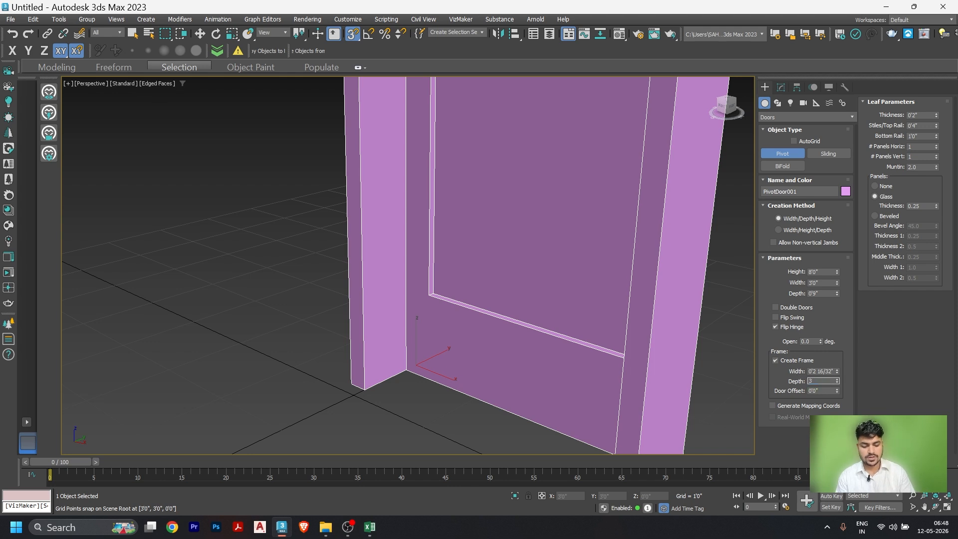
{"action": "key", "text": "Return"}
{"action": "scroll", "coordinate": [469, 360], "scroll_direction": "down", "scroll_amount": 5}
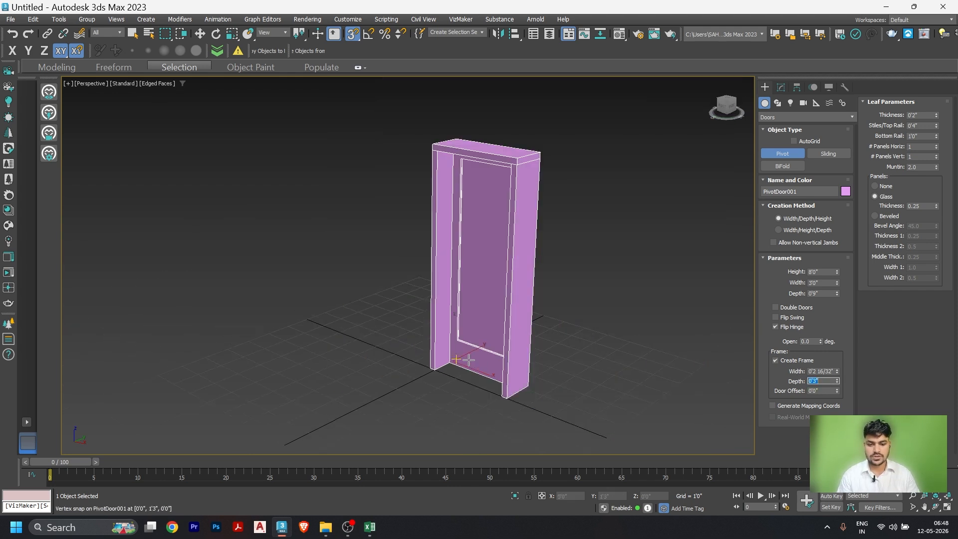
{"action": "type", "text": "1"}
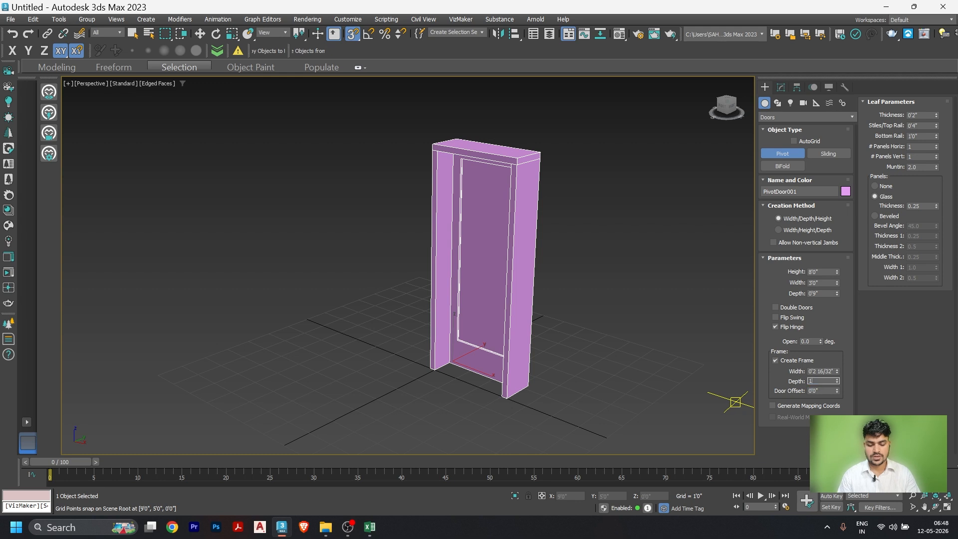
{"action": "key", "text": "Return"}
{"action": "middle_click_drag", "start_coordinate": [614, 374], "coordinate": [559, 402], "text": "alt"}
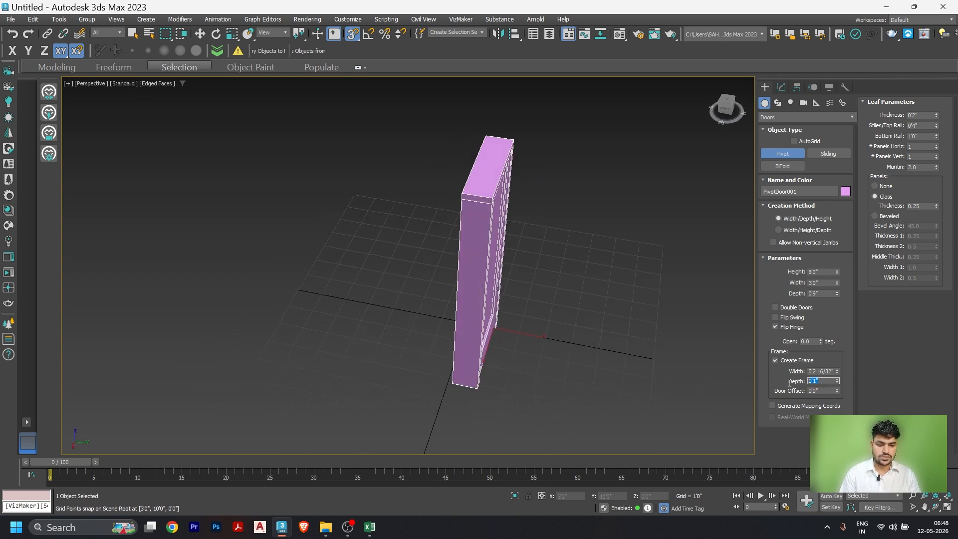
{"action": "type", "text": "3"}
{"action": "key", "text": "Return"}
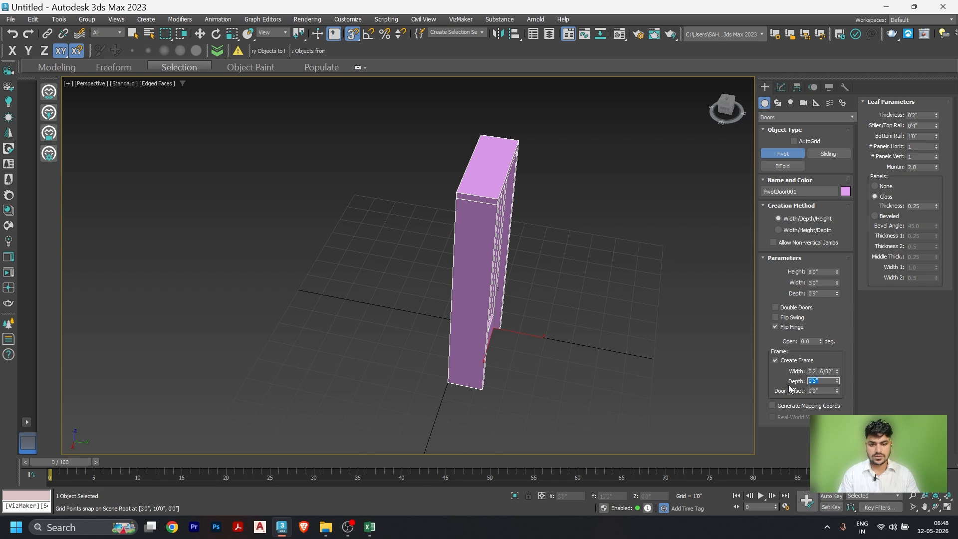
{"action": "type", "text": "1"}
{"action": "key", "text": "Return"}
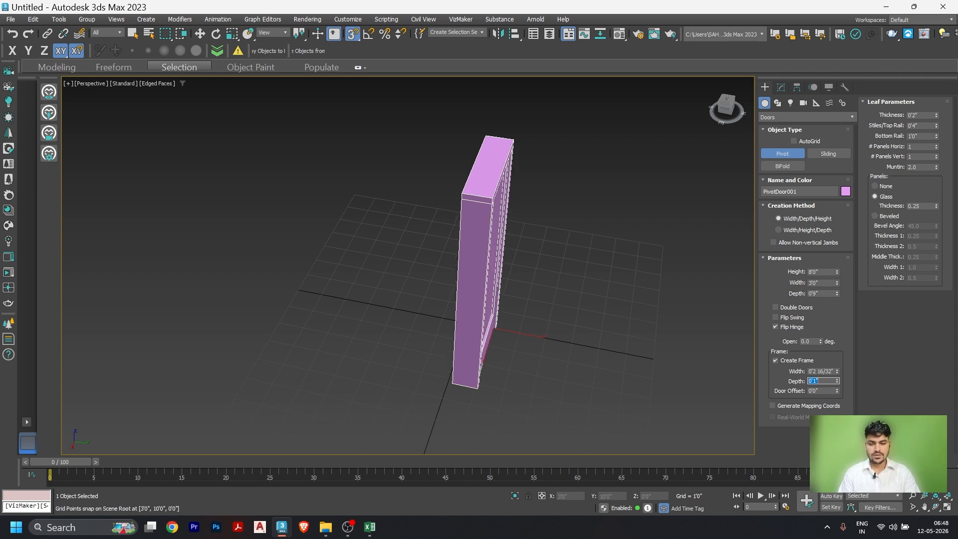
Step: Show the door in the Top wireframe view, vary the frame depth and reset it to 1 inch
{"action": "middle_click_drag", "start_coordinate": [621, 374], "coordinate": [492, 349], "text": "alt"}
{"action": "key", "text": "t"}
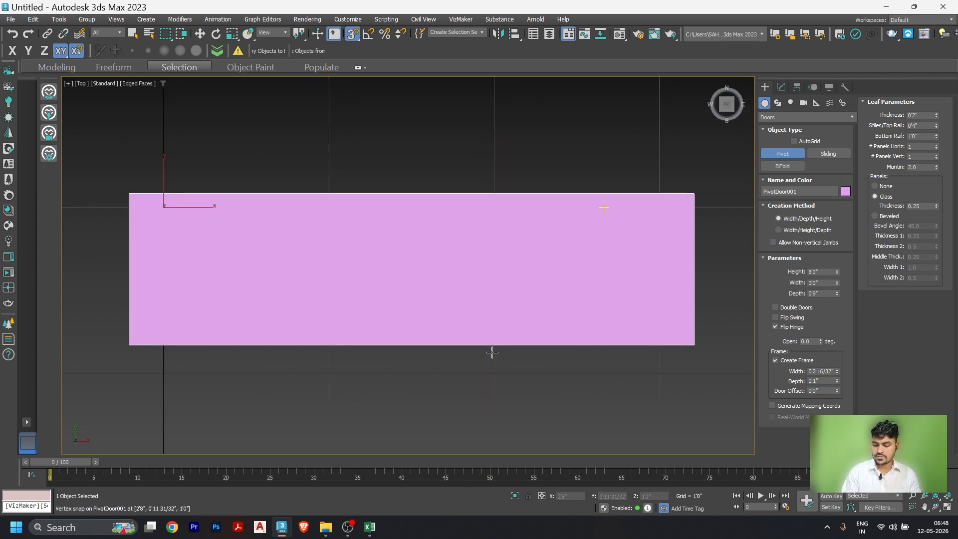
{"action": "key", "text": "F3"}
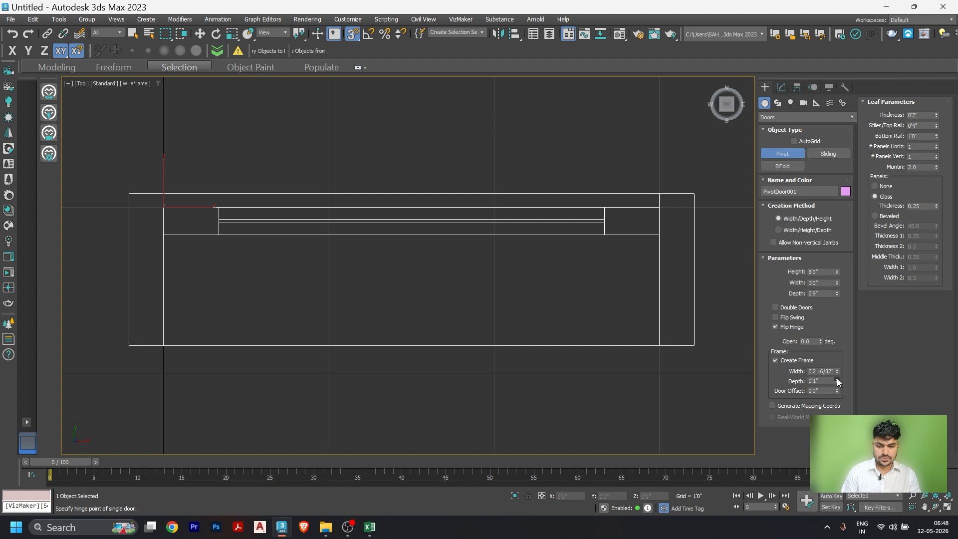
{"action": "mouse_move", "coordinate": [837, 379]}
{"action": "left_mouse_down"}
{"action": "mouse_move", "coordinate": [831, 345]}
{"action": "mouse_move", "coordinate": [825, 391]}
{"action": "left_mouse_up"}
{"action": "type", "text": "1"}
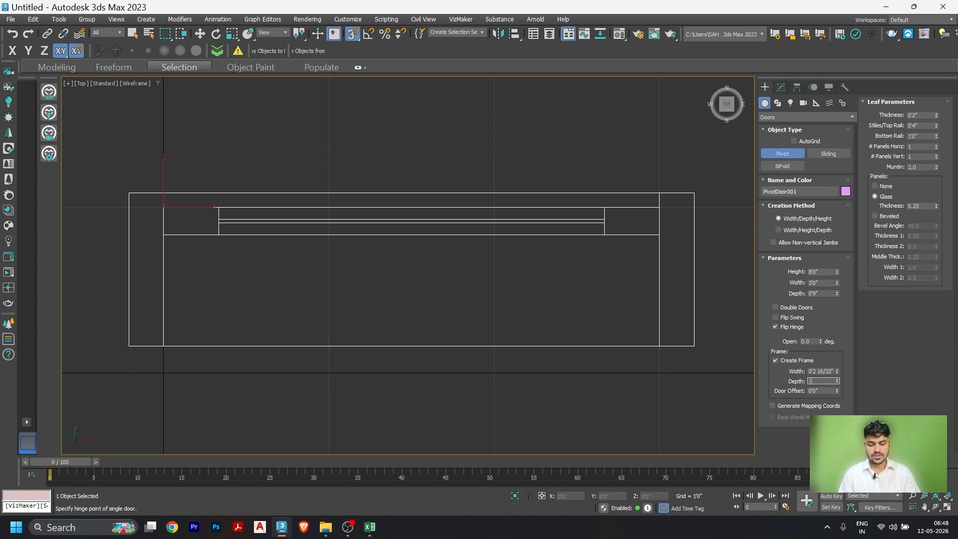
{"action": "key", "text": "Return"}
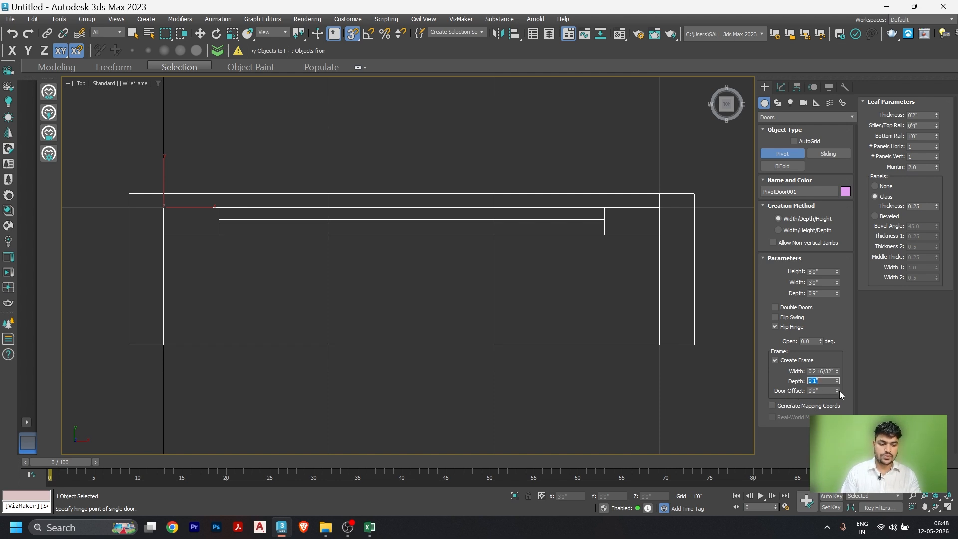
Step: Try a Door Offset of about 2 12/32 inches and reset it to 0
{"action": "left_click_drag", "start_coordinate": [839, 391], "coordinate": [846, 334]}
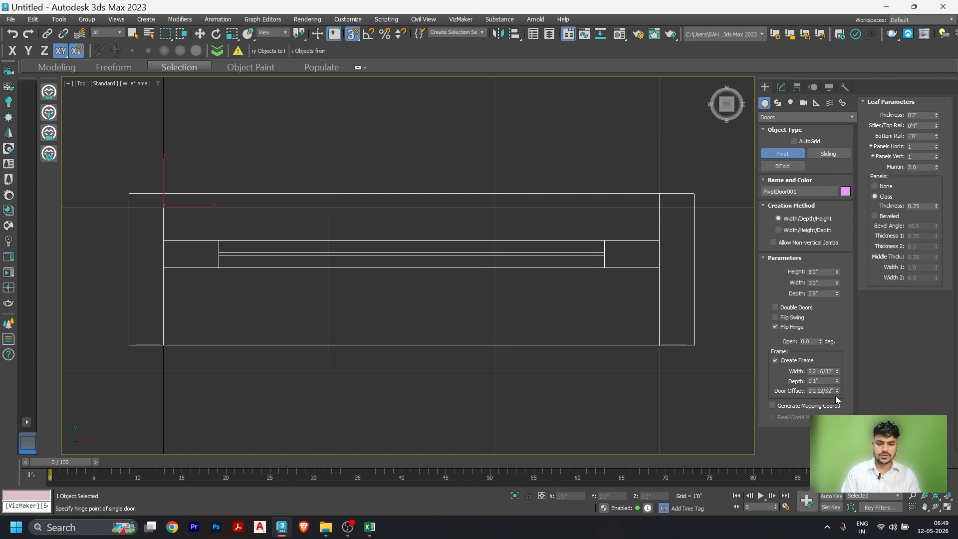
{"action": "type", "text": "0"}
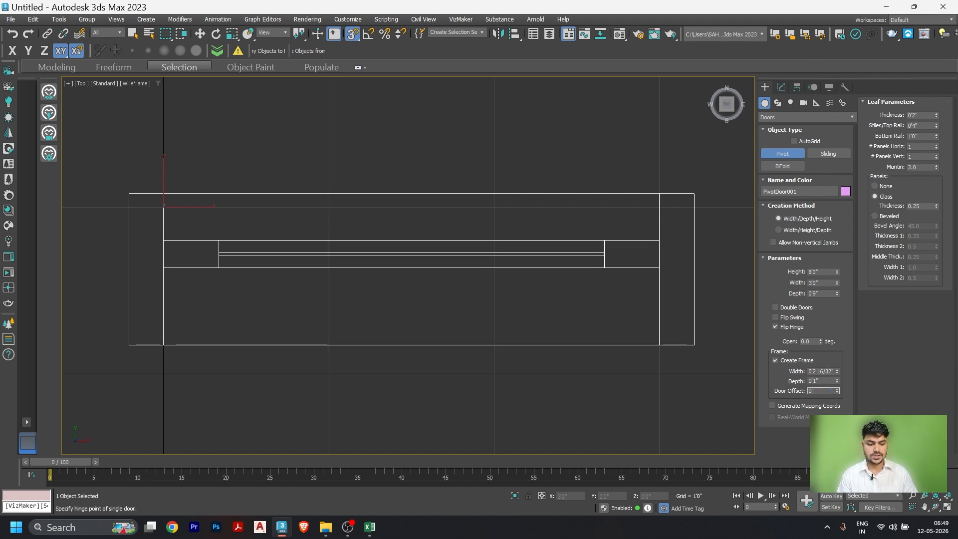
{"action": "key", "text": "Return"}
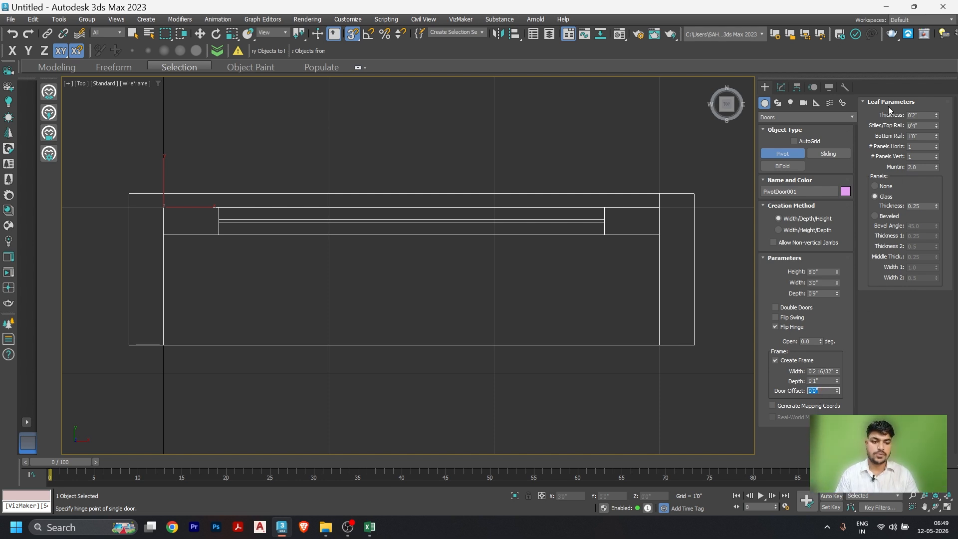
Step: Examine the door leaf and frame in a shaded Perspective view framed on the door
{"action": "scroll", "coordinate": [383, 225], "scroll_direction": "down", "scroll_amount": 2}
{"action": "mouse_move", "coordinate": [448, 305]}
{"action": "middle_mouse_down", "text": "alt"}
{"action": "mouse_move", "coordinate": [402, 220]}
{"action": "mouse_move", "coordinate": [413, 253]}
{"action": "middle_mouse_up", "text": "alt"}
{"action": "key", "text": "F3"}
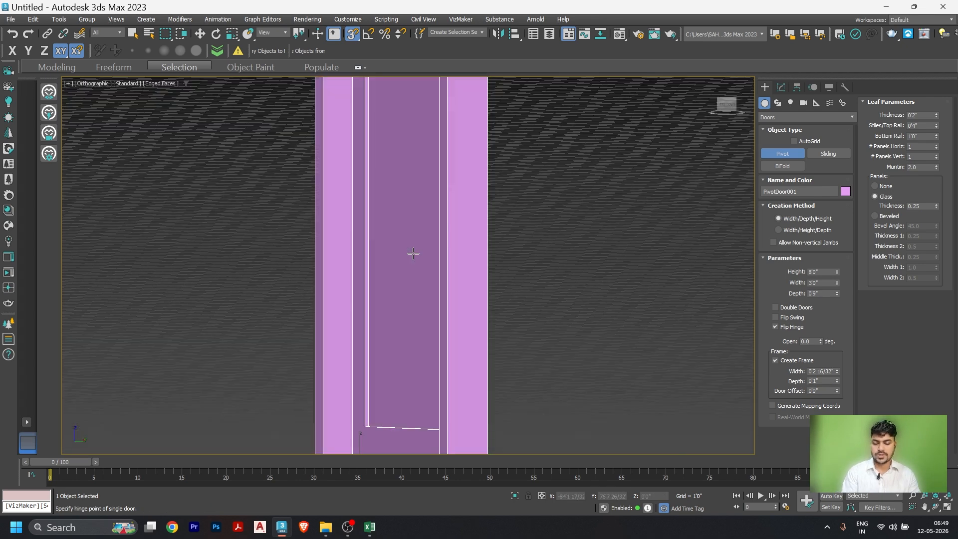
{"action": "key", "text": "p"}
{"action": "key", "text": "z"}
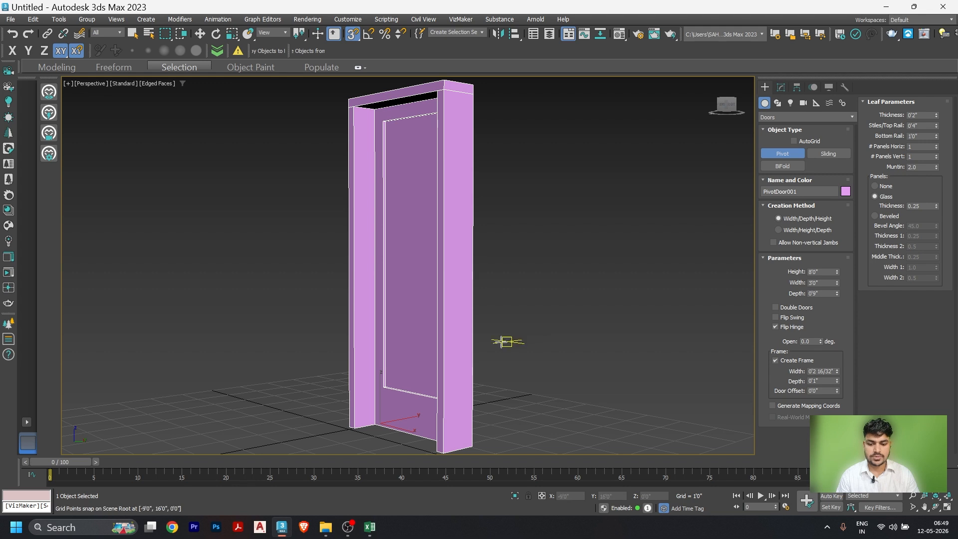
Step: Return to the Top wireframe view and set the door leaf's thickness to 1 5/32 inches
{"action": "key", "text": "t"}
{"action": "key", "text": "F3"}
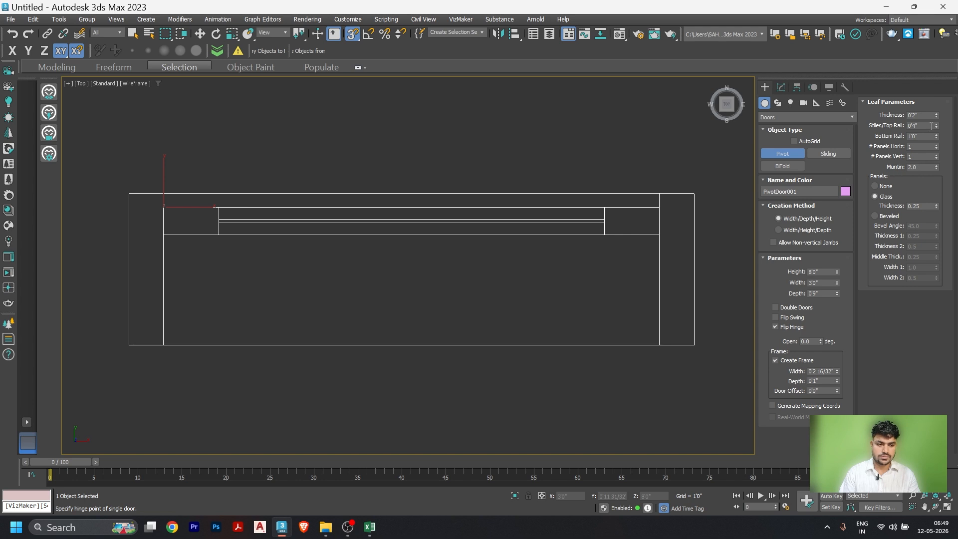
{"action": "left_click_drag", "start_coordinate": [937, 117], "coordinate": [913, 123]}
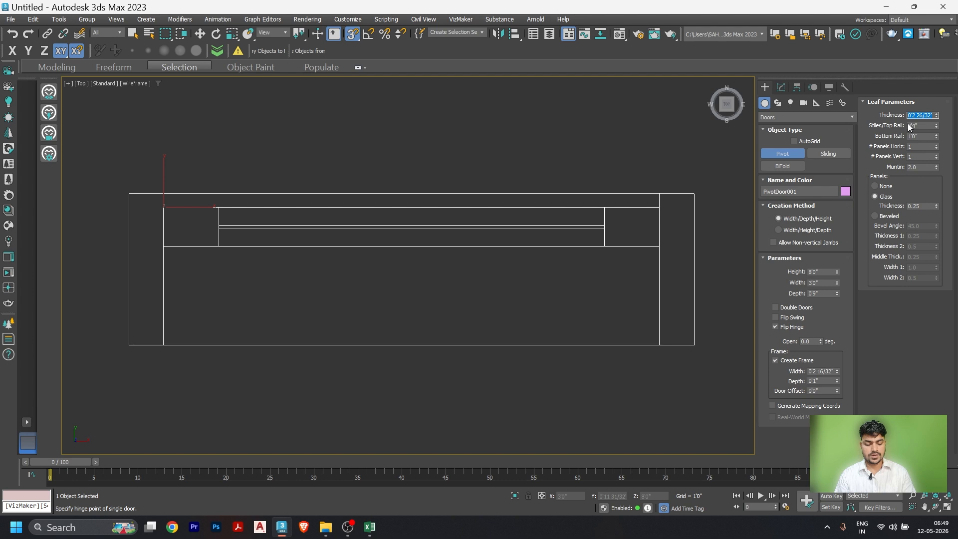
{"action": "key", "text": "Return"}
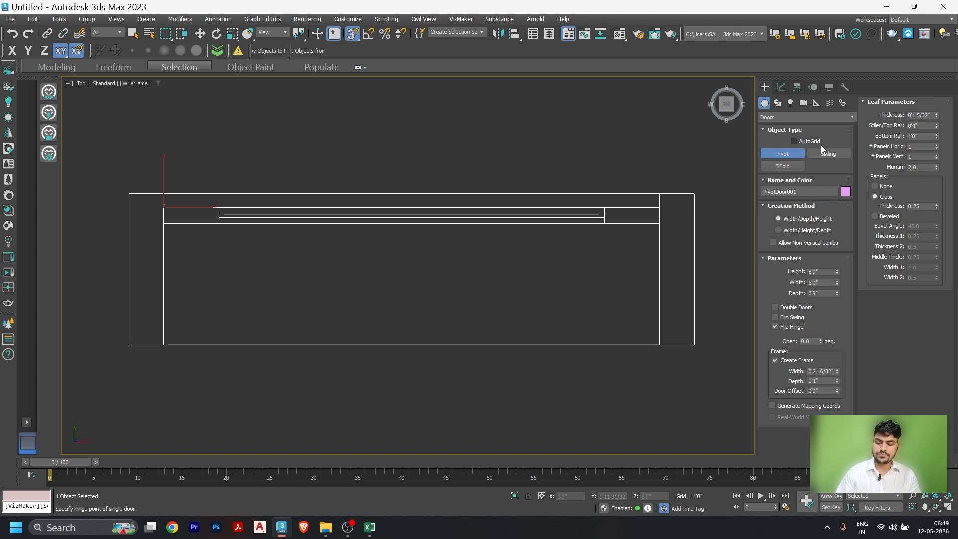
Step: Undo a trial move of the door along the Y axis and open the door's parameters for modification
{"action": "key", "text": "w"}
{"action": "left_click_drag", "start_coordinate": [162, 174], "coordinate": [165, 261]}
{"action": "key", "text": "ctrl+z"}
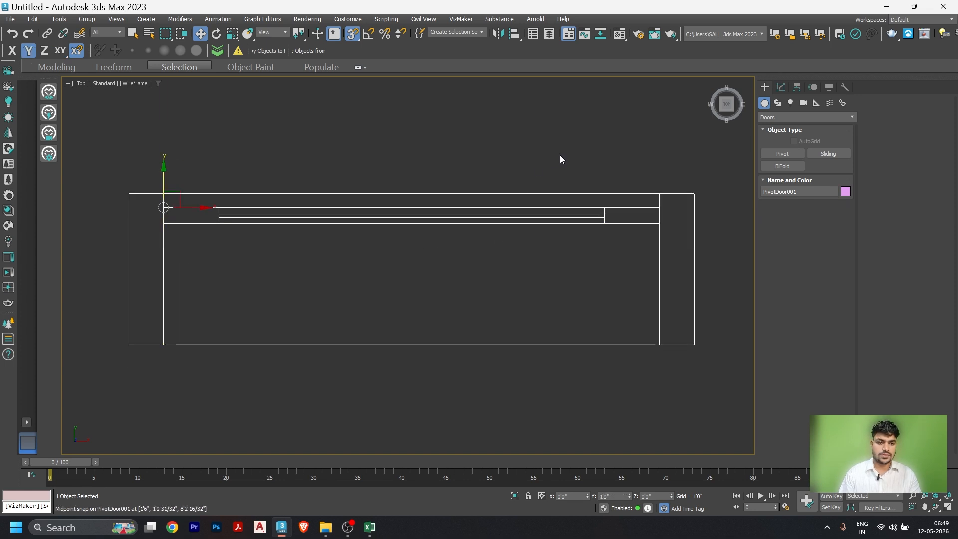
{"action": "left_click", "coordinate": [781, 87]}
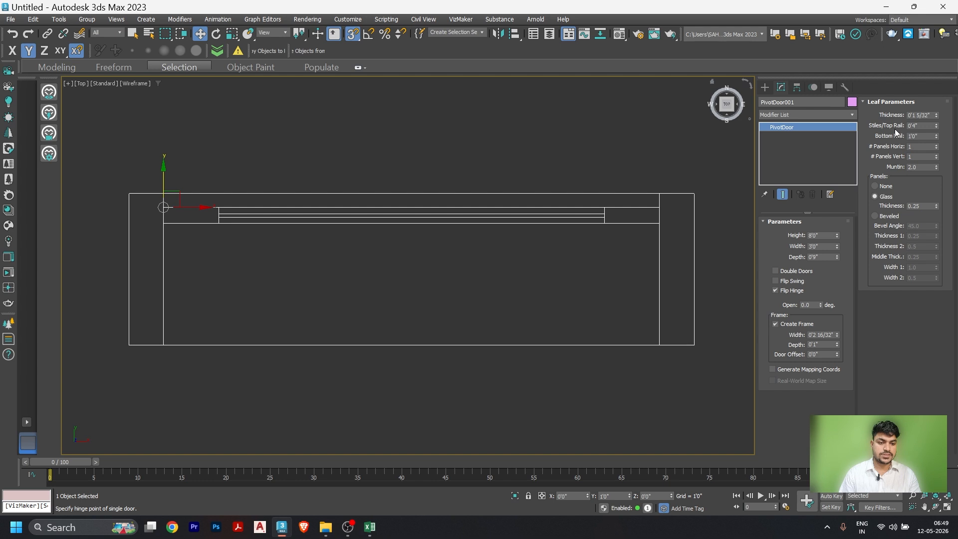
Step: Show the door in the Front view and set its Stiles/Top Rail to 6 inches
{"action": "scroll", "coordinate": [479, 239], "scroll_direction": "down", "scroll_amount": 5}
{"action": "middle_click_drag", "start_coordinate": [474, 275], "coordinate": [474, 223], "text": "alt"}
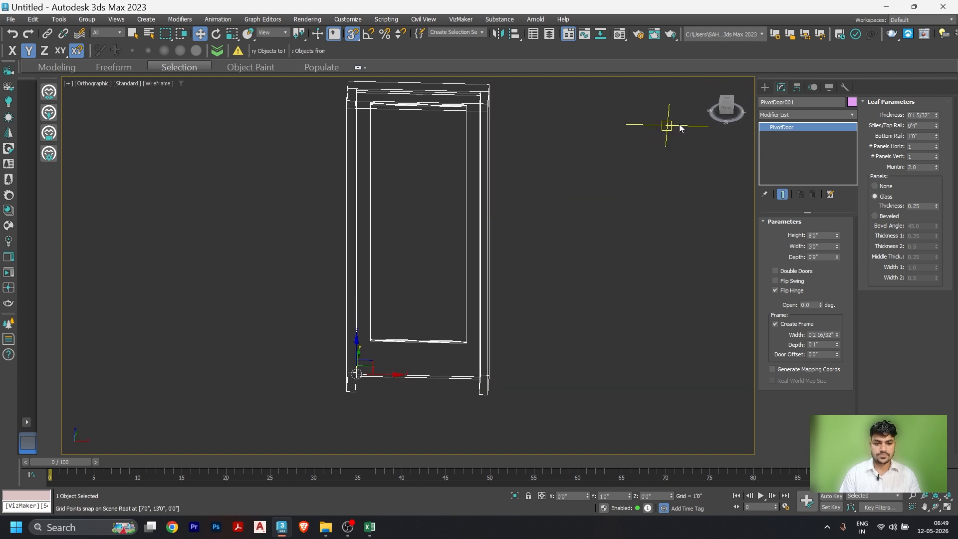
{"action": "left_click", "coordinate": [726, 110]}
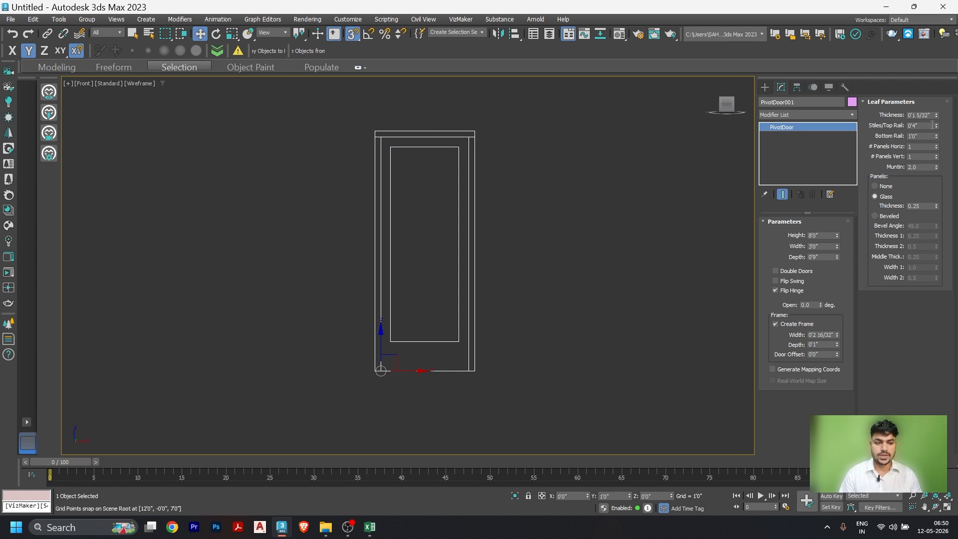
{"action": "double_click", "coordinate": [919, 126]}
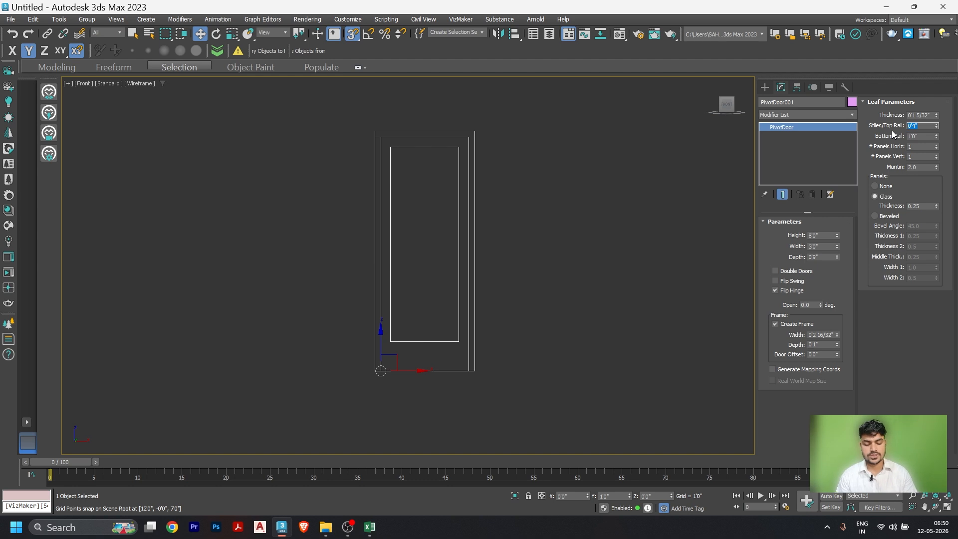
{"action": "type", "text": "6"}
{"action": "key", "text": "Return"}
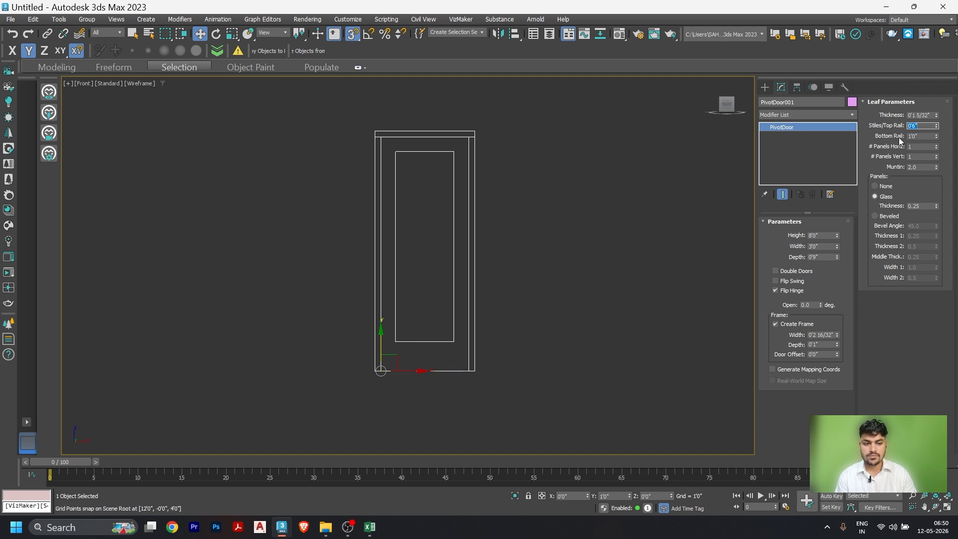
Step: Set the door leaf's Bottom Rail to 6 inches
{"action": "double_click", "coordinate": [922, 136]}
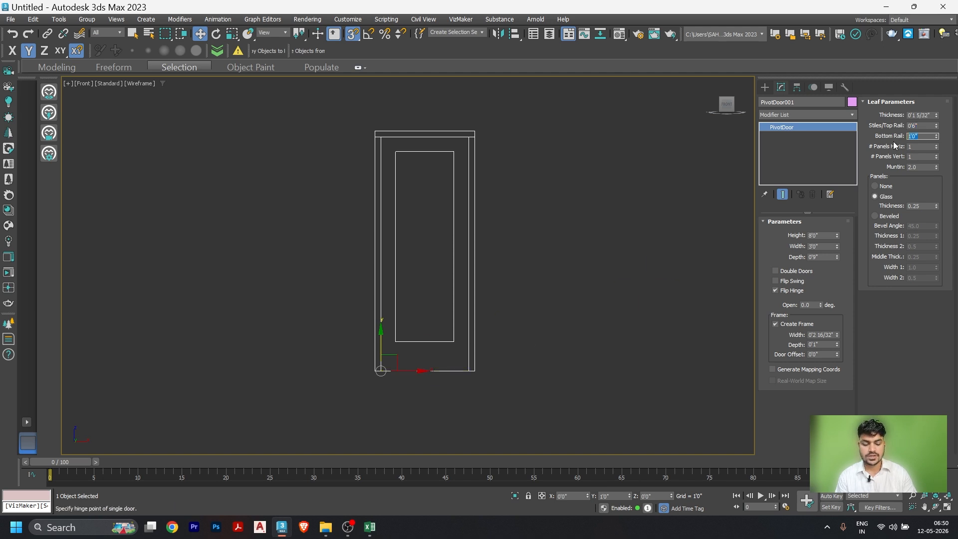
{"action": "type", "text": "6"}
{"action": "key", "text": "Return"}
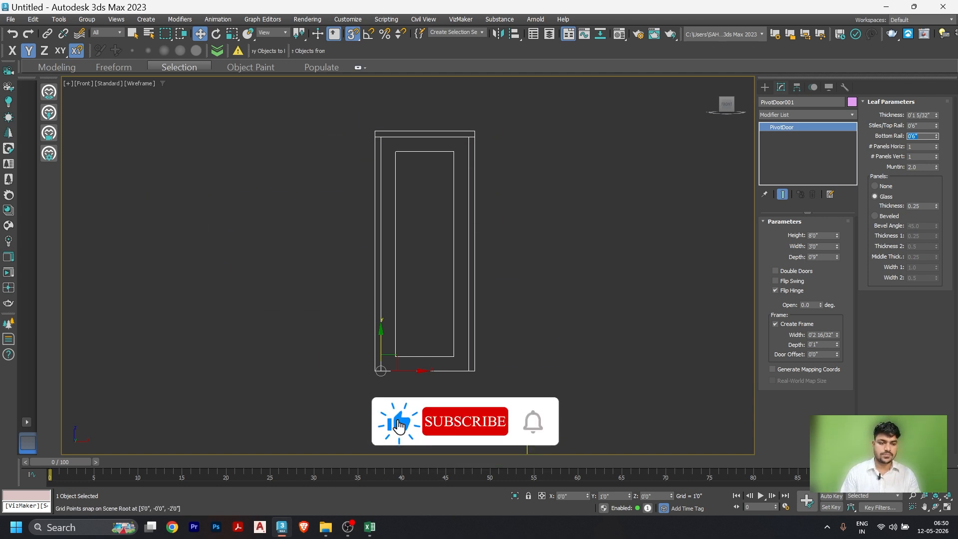
Step: Set the leaf's horizontal panel count to 2 and check the door briefly with shaded faces in the Front view
{"action": "left_click", "coordinate": [920, 147]}
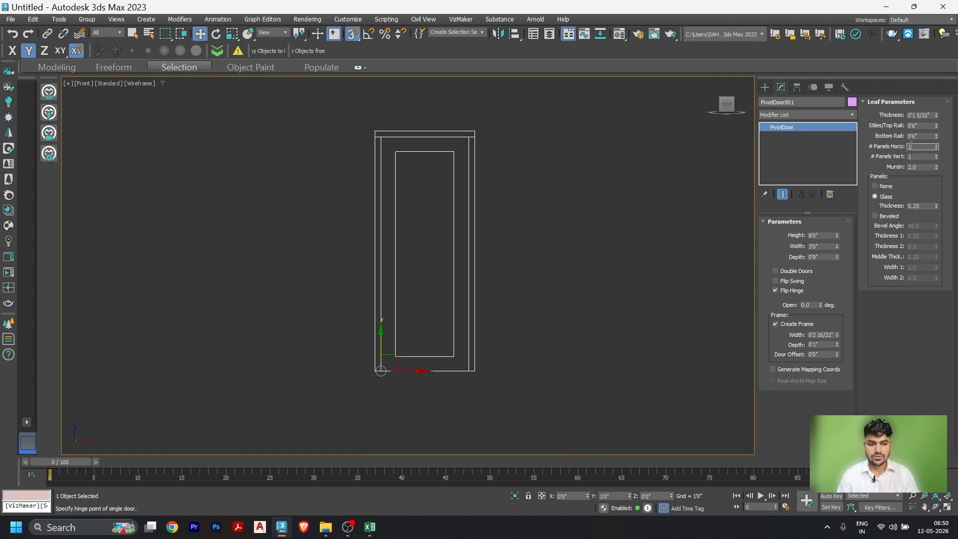
{"action": "key", "text": "shift+Tab"}
{"action": "key", "text": "Tab"}
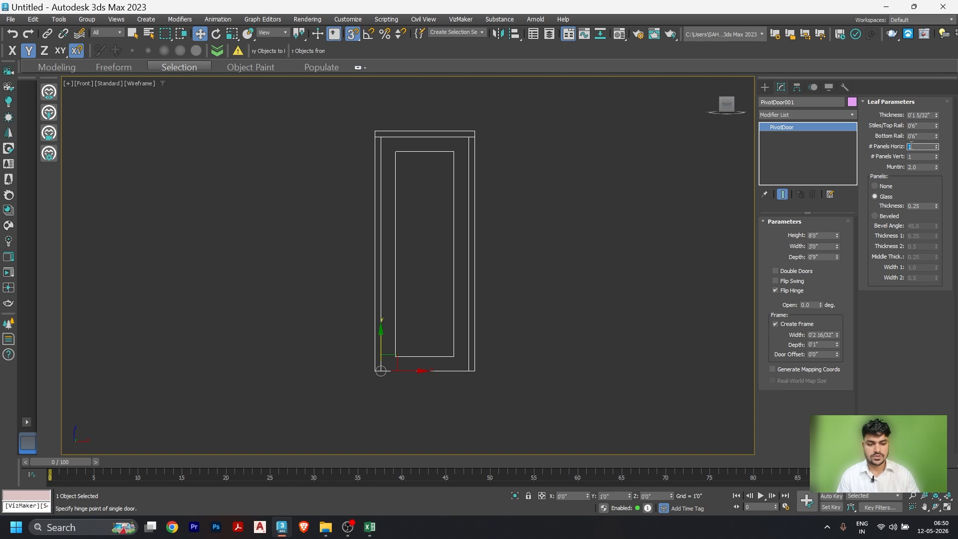
{"action": "left_click", "coordinate": [938, 145]}
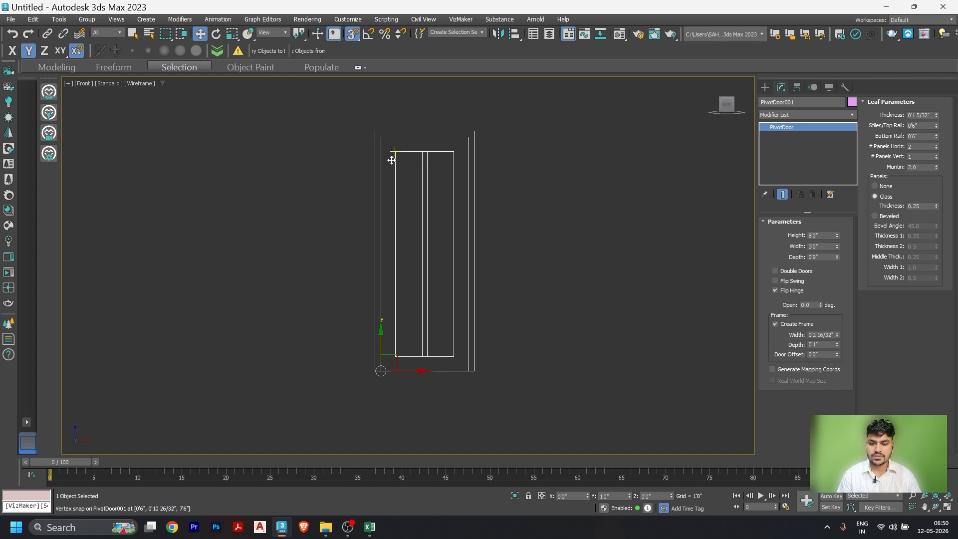
{"action": "key", "text": "F3"}
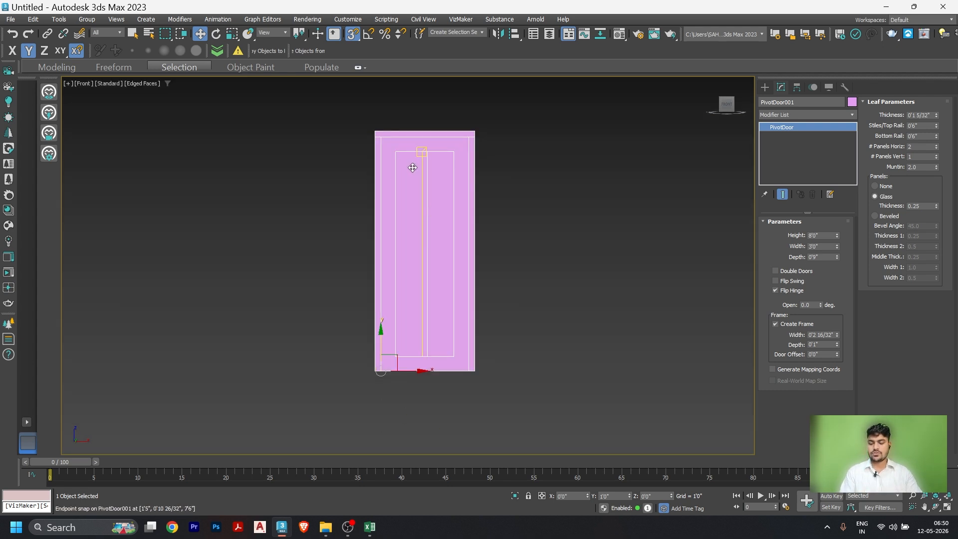
{"action": "key", "text": "F3"}
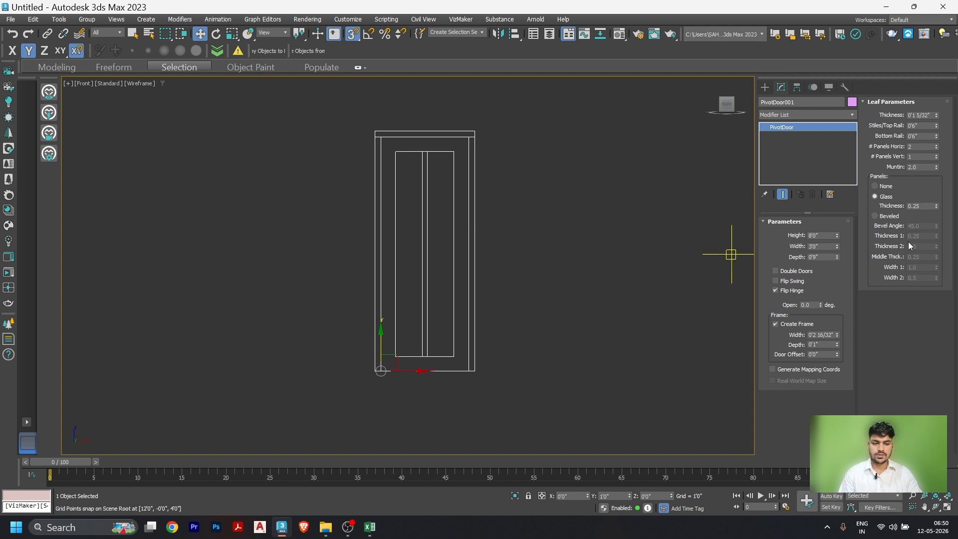
Step: Try raising the leaf's vertical panel count to 8, and return it to 1
{"action": "left_click", "coordinate": [937, 155]}
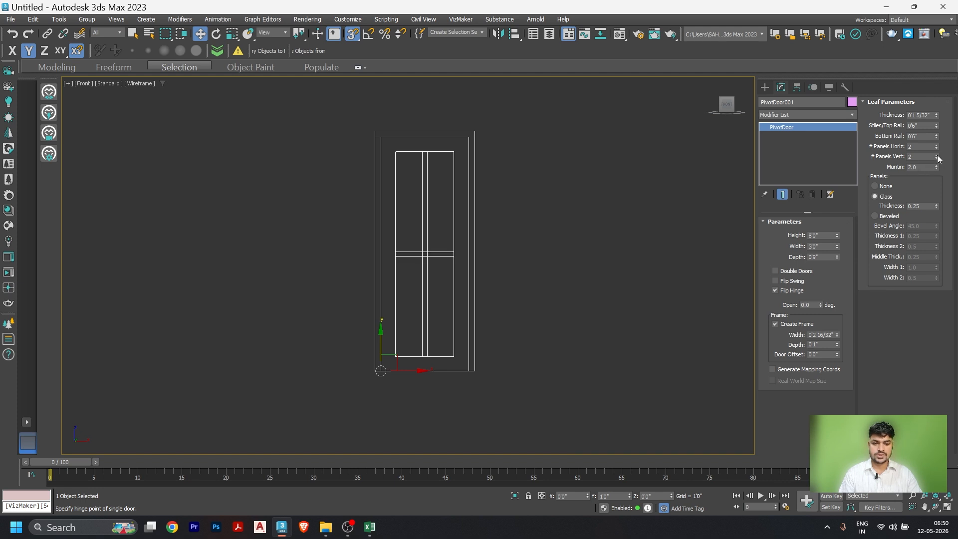
{"action": "left_click", "coordinate": [937, 154]}
{"action": "left_click", "coordinate": [937, 155]}
{"action": "left_click", "coordinate": [937, 155]}
{"action": "left_click", "coordinate": [937, 155]}
{"action": "left_click", "coordinate": [937, 155]}
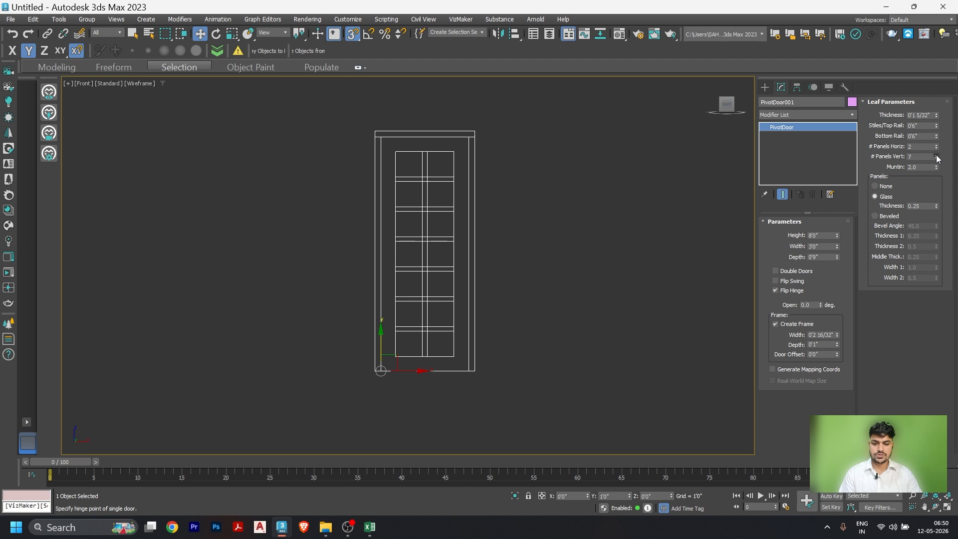
{"action": "left_click", "coordinate": [937, 156]}
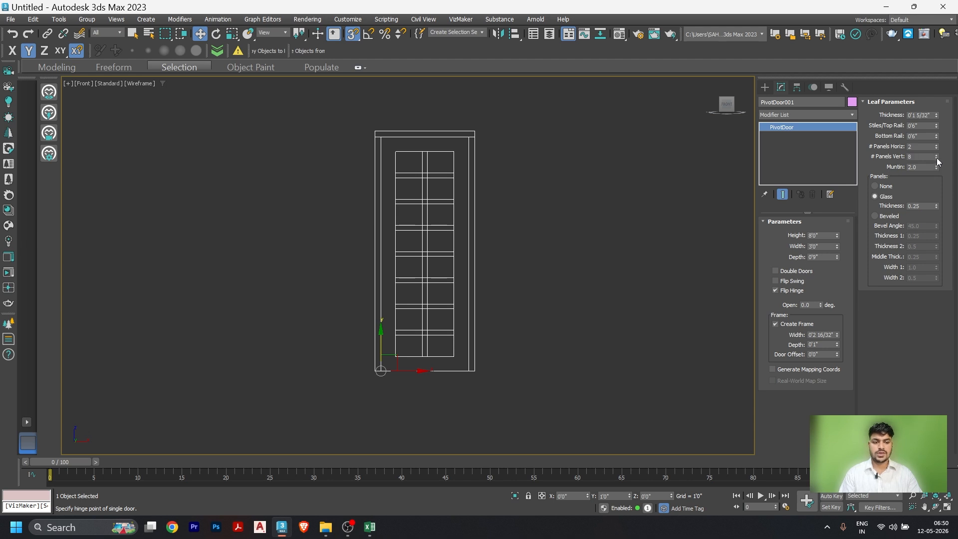
{"action": "left_click_drag", "start_coordinate": [937, 160], "coordinate": [937, 167]}
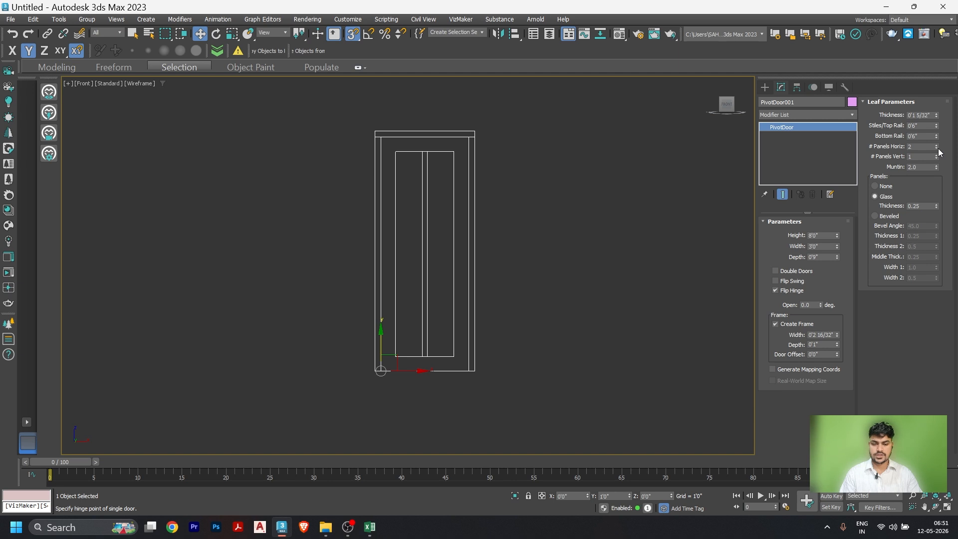
Step: Set the leaf's horizontal panel count to 3 and show the door shaded with edged faces at an angle
{"action": "left_click", "coordinate": [937, 145]}
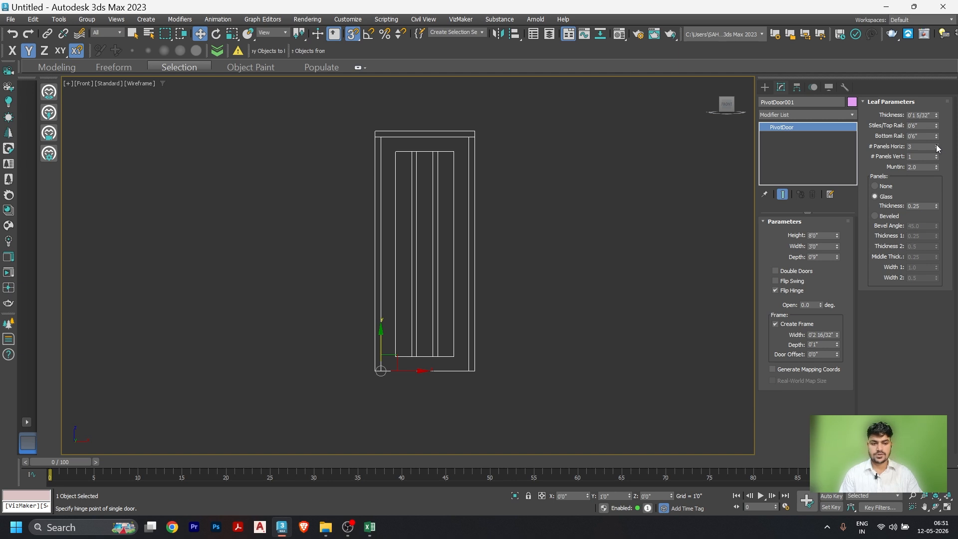
{"action": "key", "text": "F3"}
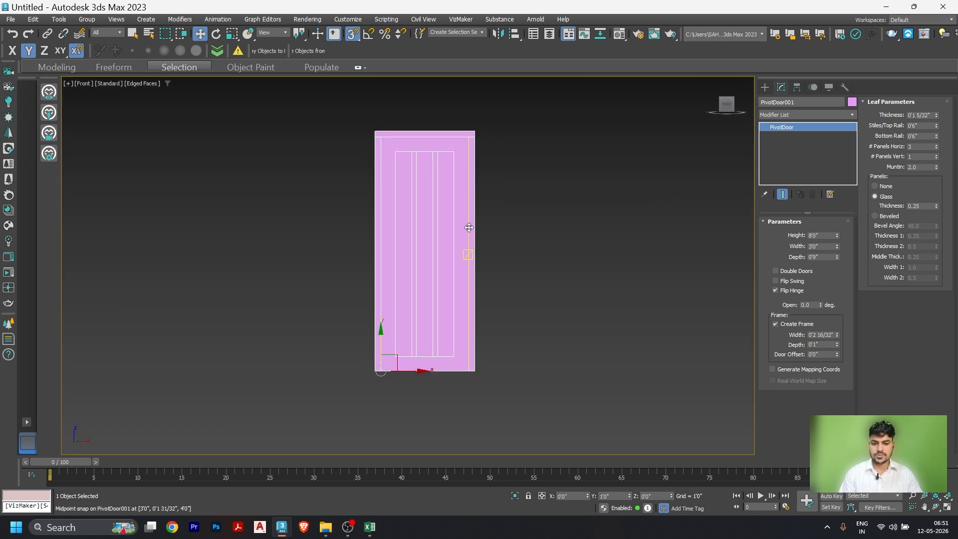
{"action": "middle_click_drag", "start_coordinate": [469, 227], "coordinate": [439, 246], "text": "alt"}
{"action": "scroll", "coordinate": [438, 244], "scroll_direction": "up", "scroll_amount": 3}
{"action": "scroll", "coordinate": [399, 229], "scroll_direction": "down", "scroll_amount": 1}
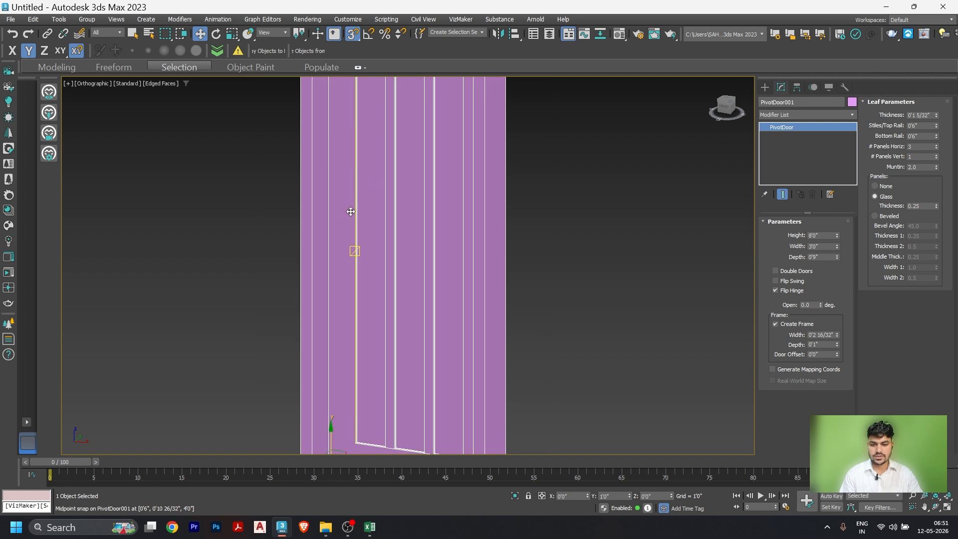
{"action": "scroll", "coordinate": [360, 250], "scroll_direction": "down", "scroll_amount": 4}
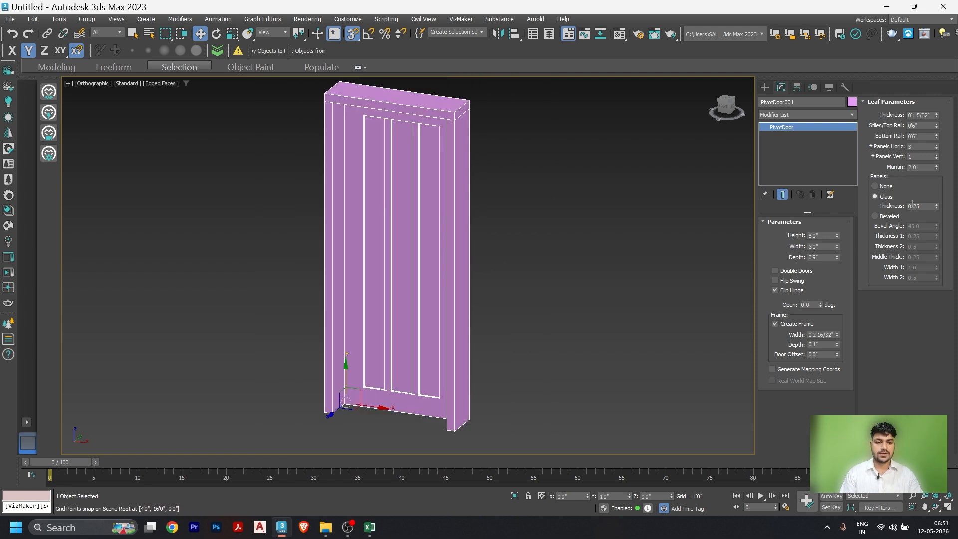
Step: Try the None panel type, switch back to Glass and raise the glass thickness to 0.92
{"action": "left_click", "coordinate": [875, 186]}
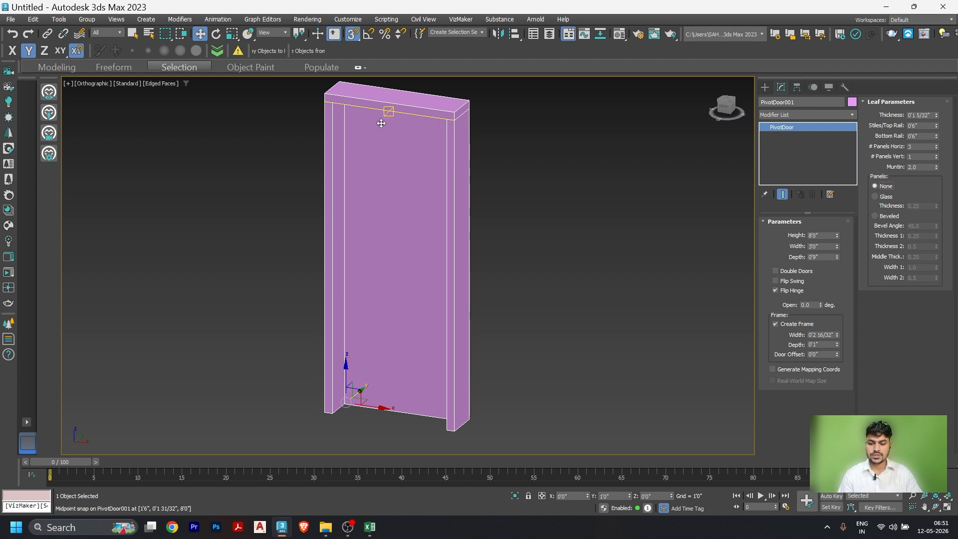
{"action": "left_click", "coordinate": [880, 197]}
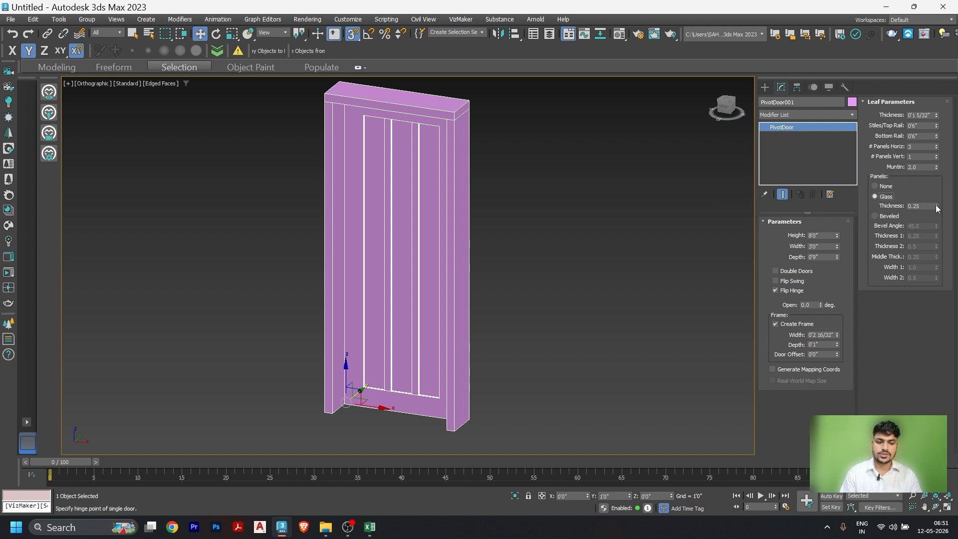
{"action": "left_click_drag", "start_coordinate": [937, 206], "coordinate": [931, 170]}
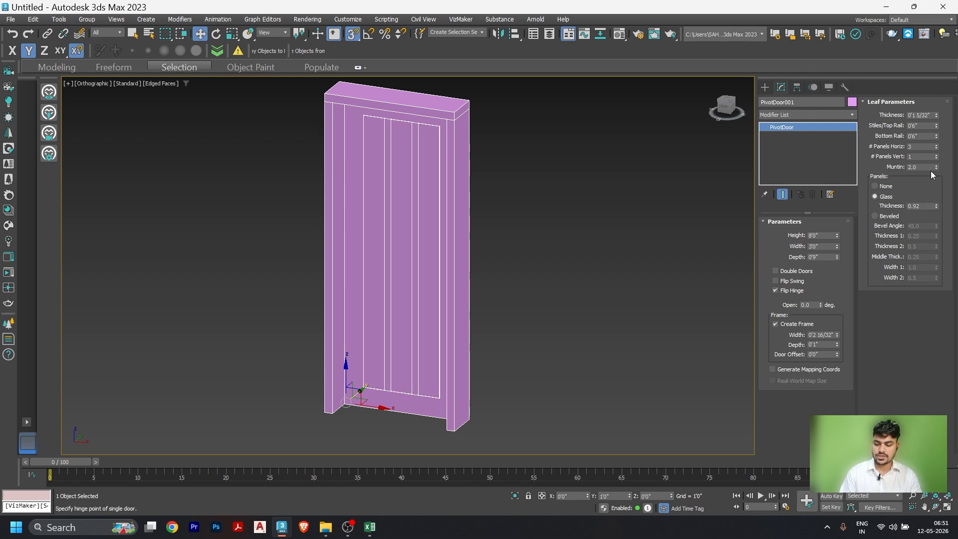
Step: Reduce the glass thickness to 0.33 in the Top view, and inspect the panels up close and in a shaded angled view
{"action": "key", "text": "t"}
{"action": "key", "text": "z"}
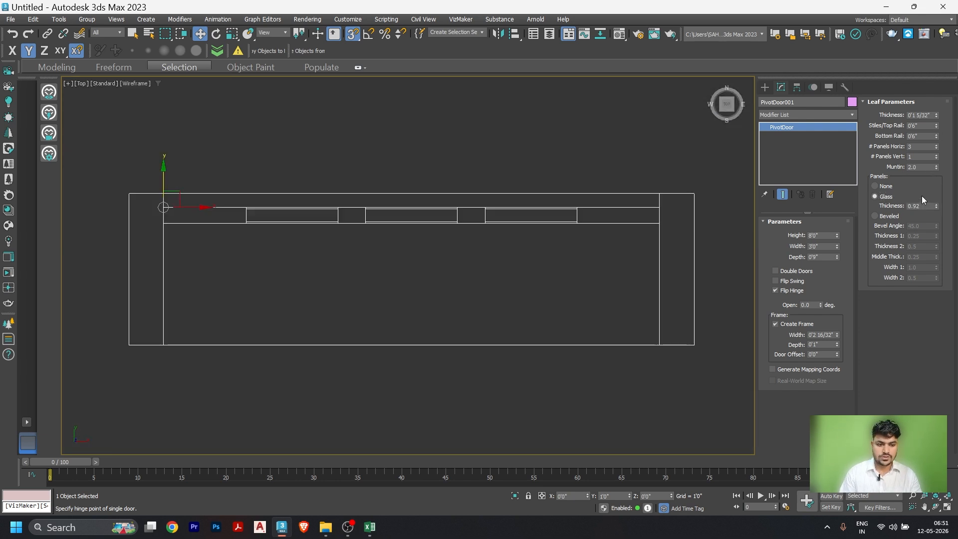
{"action": "left_click", "coordinate": [941, 103]}
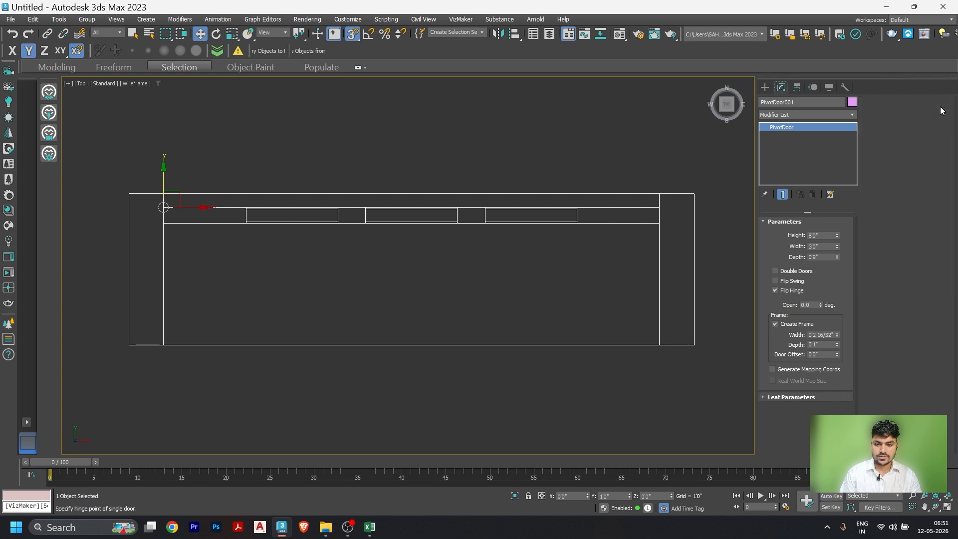
{"action": "left_click", "coordinate": [793, 399]}
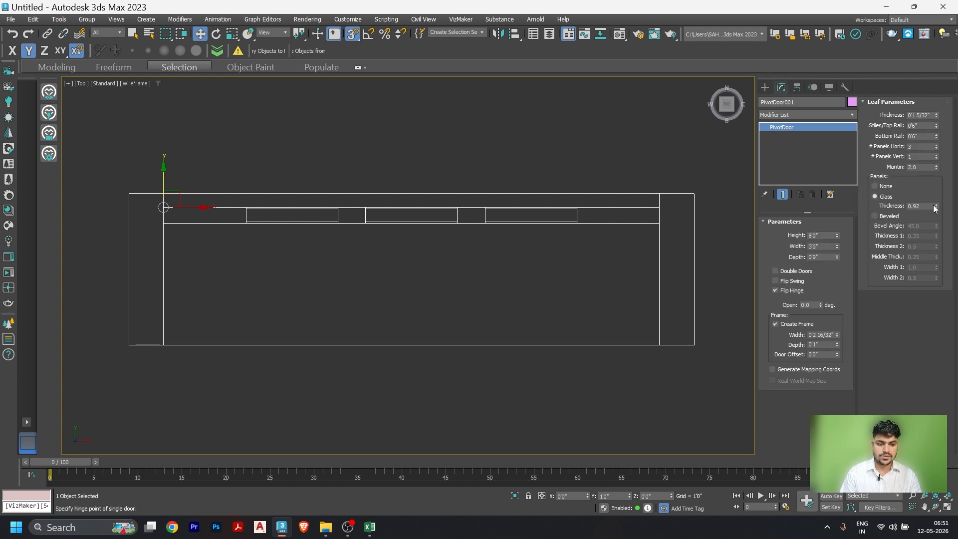
{"action": "left_click_drag", "start_coordinate": [936, 206], "coordinate": [902, 240]}
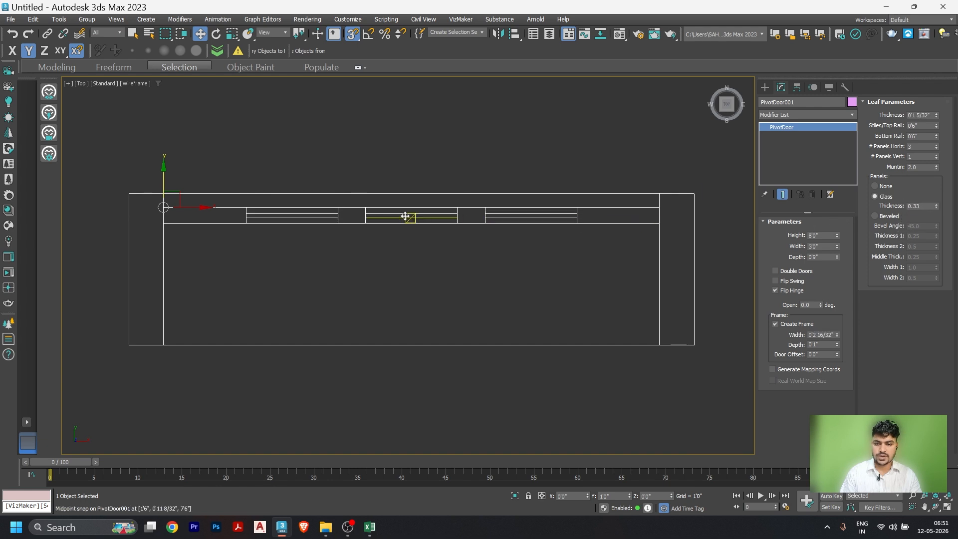
{"action": "scroll", "coordinate": [296, 211], "scroll_direction": "up", "scroll_amount": 4}
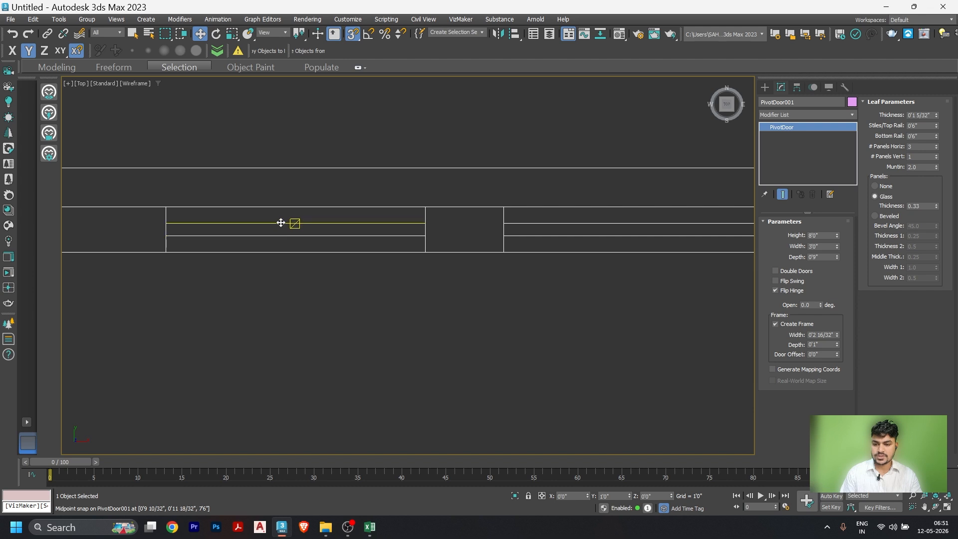
{"action": "scroll", "coordinate": [269, 229], "scroll_direction": "down", "scroll_amount": 4}
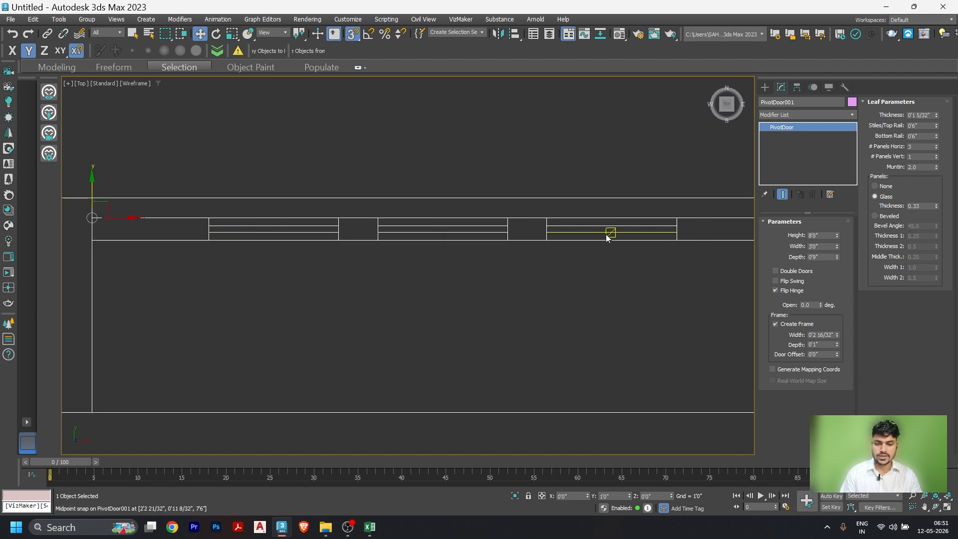
{"action": "mouse_move", "coordinate": [331, 224]}
{"action": "middle_mouse_down", "text": "alt"}
{"action": "mouse_move", "coordinate": [436, 287]}
{"action": "mouse_move", "coordinate": [413, 246]}
{"action": "middle_mouse_up", "text": "alt"}
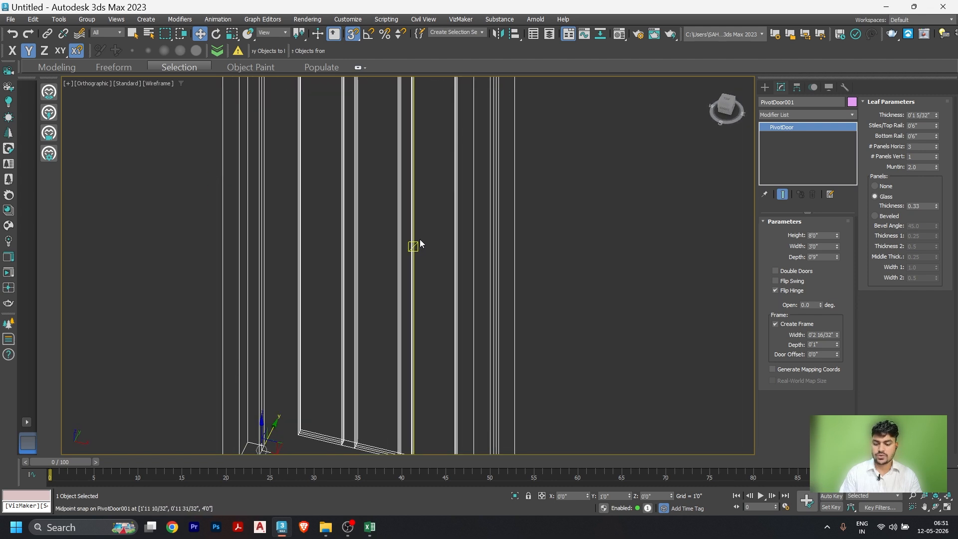
{"action": "key", "text": "F3"}
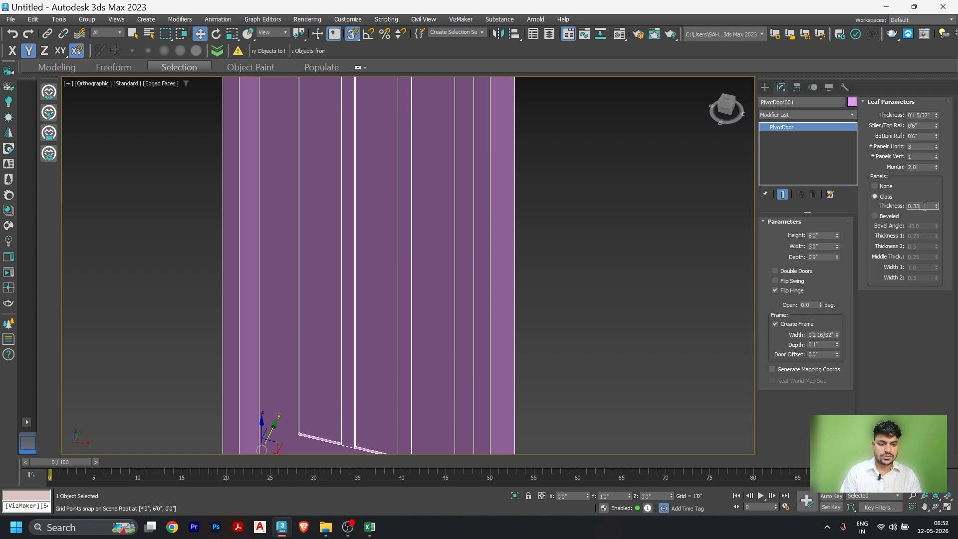
Step: Try a glass thickness of 10 and compare the panels with the frame in the Top wireframe view
{"action": "type", "text": "25"}
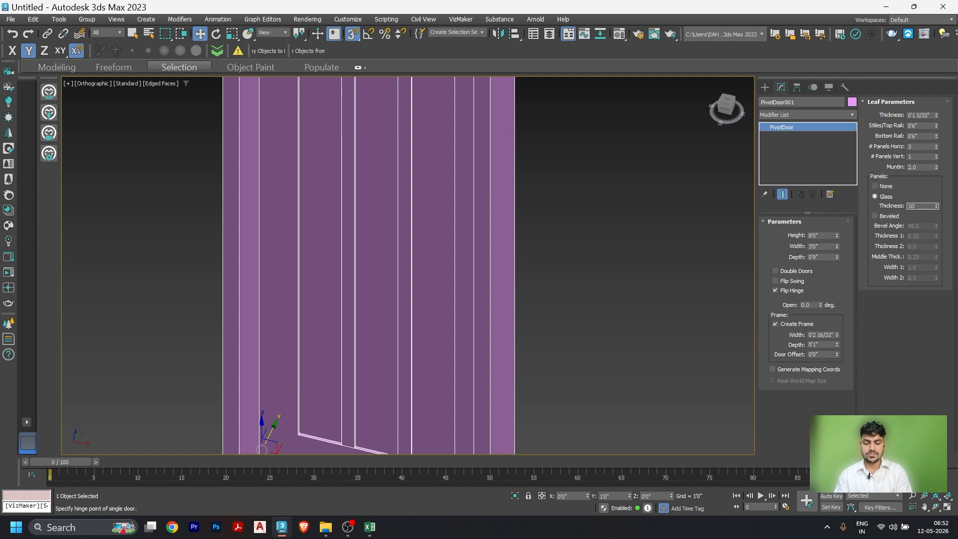
{"action": "key", "text": "Return"}
{"action": "scroll", "coordinate": [388, 278], "scroll_direction": "down", "scroll_amount": 4}
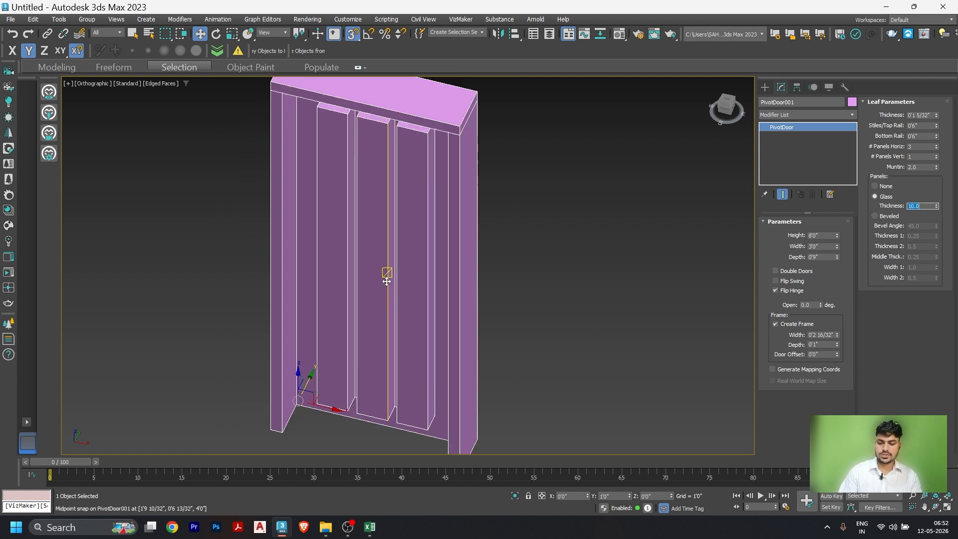
{"action": "middle_click_drag", "start_coordinate": [412, 283], "coordinate": [389, 305], "text": "alt"}
{"action": "key", "text": "t"}
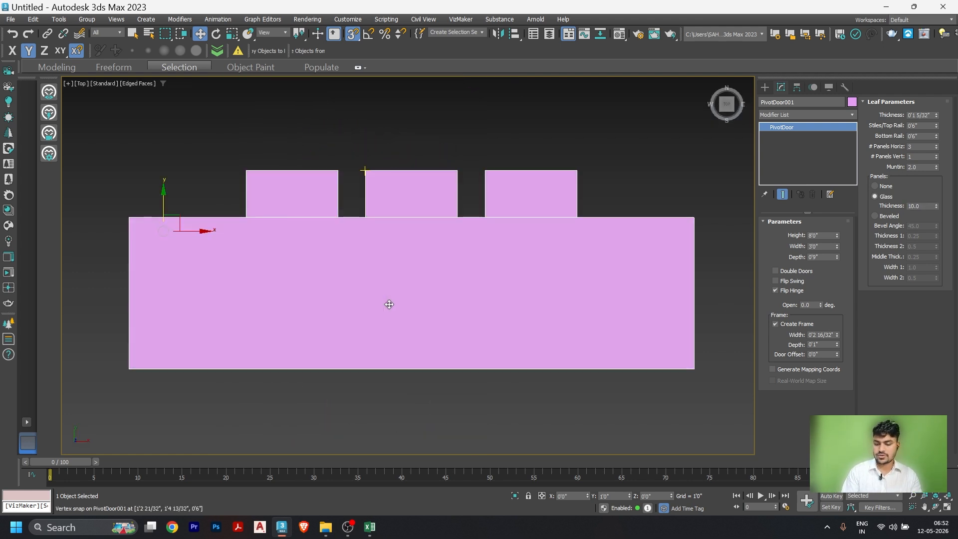
{"action": "key", "text": "F3"}
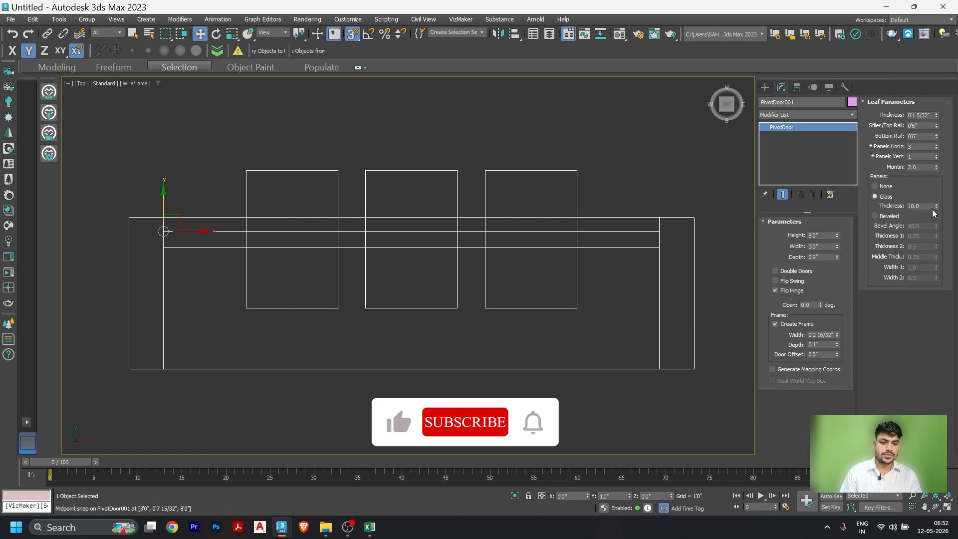
Step: Set the glass thickness to 0.3 and show the whole door shaded at an angle
{"action": "left_click_drag", "start_coordinate": [936, 210], "coordinate": [929, 255]}
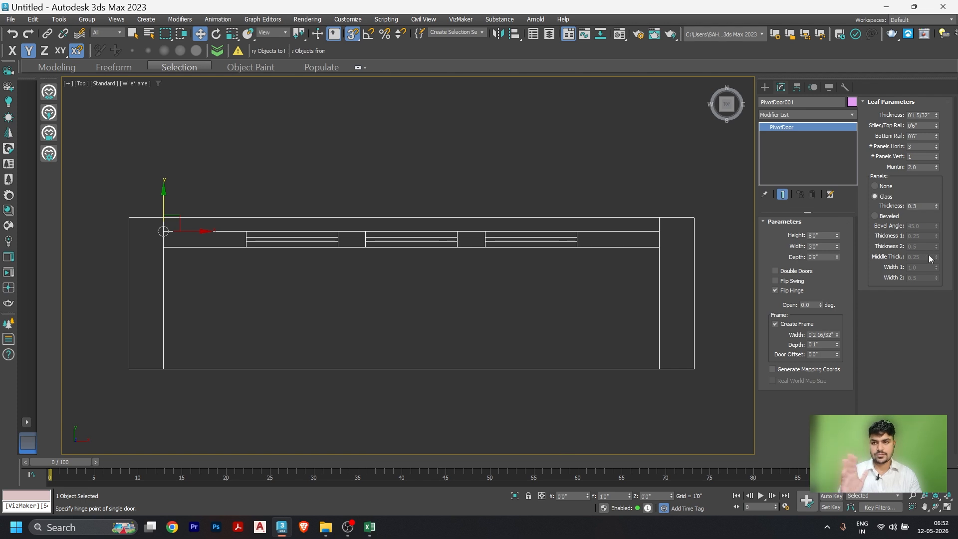
{"action": "scroll", "coordinate": [304, 247], "scroll_direction": "down", "scroll_amount": 4}
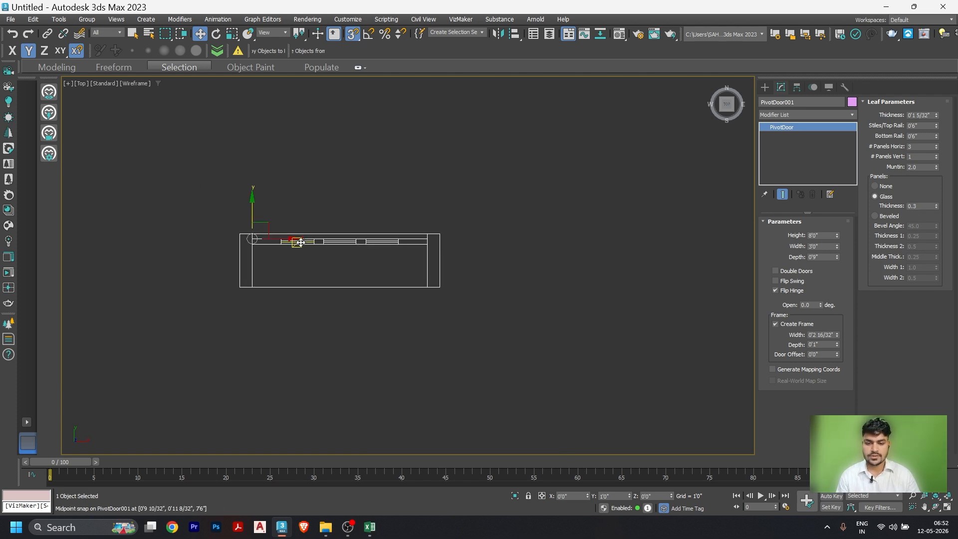
{"action": "middle_click_drag", "start_coordinate": [478, 333], "coordinate": [439, 257], "text": "alt"}
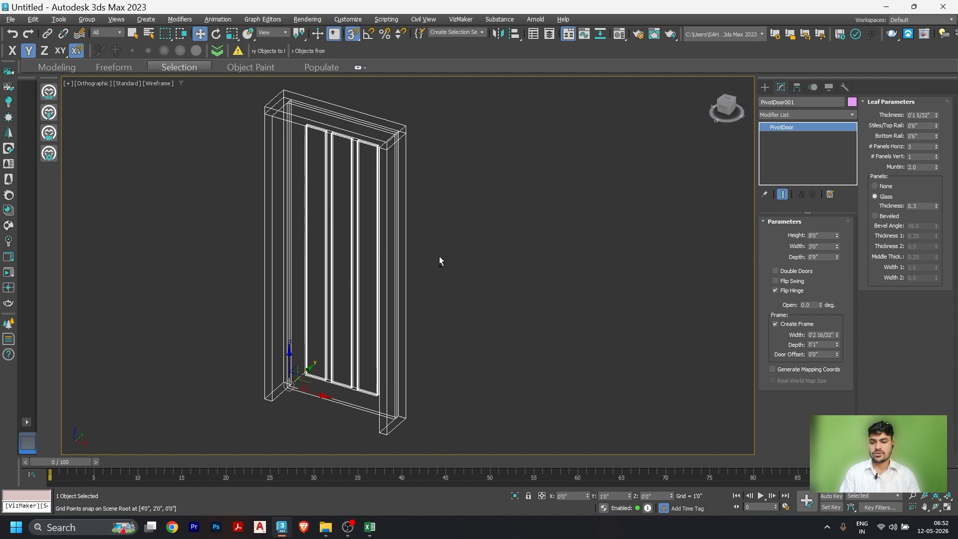
{"action": "key", "text": "F3"}
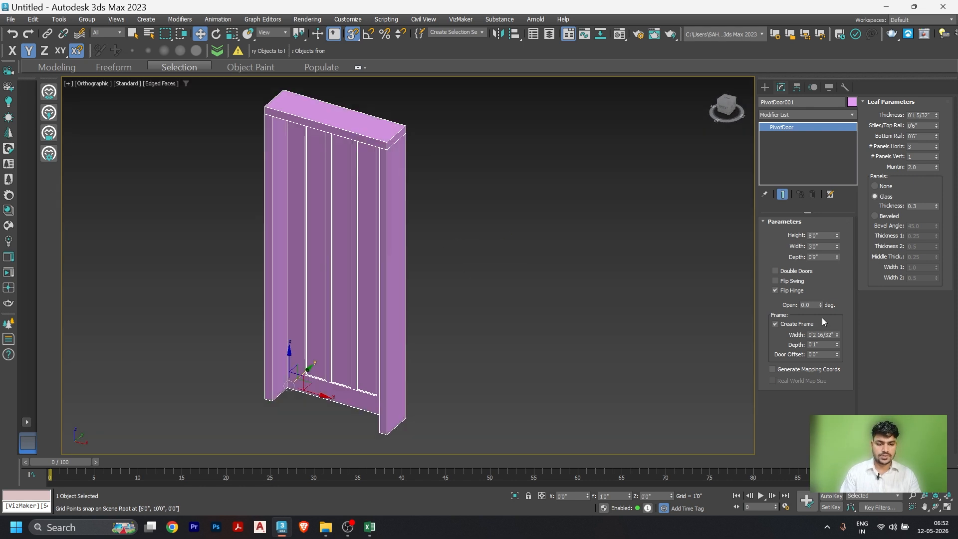
Step: Open the door to 52 degrees and show it from the other side in a shaded Perspective view
{"action": "left_click_drag", "start_coordinate": [821, 303], "coordinate": [562, 282]}
{"action": "middle_click_drag", "start_coordinate": [466, 268], "coordinate": [657, 260], "text": "alt"}
{"action": "middle_click_drag", "start_coordinate": [353, 259], "coordinate": [353, 304]}
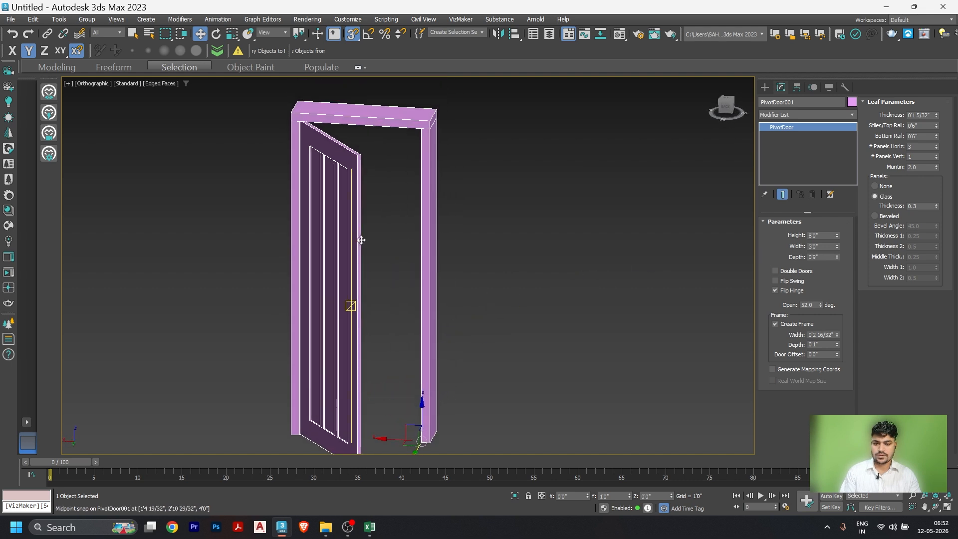
{"action": "key", "text": "p"}
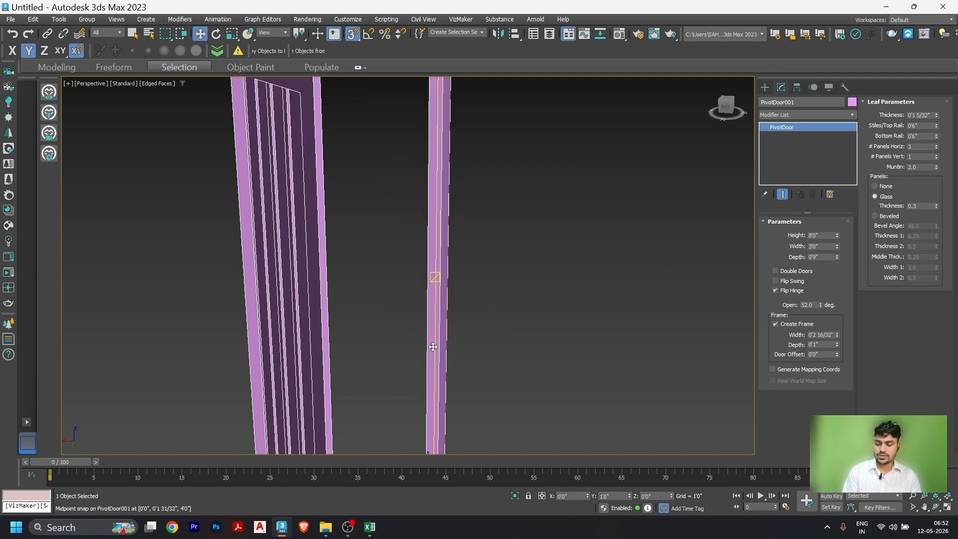
{"action": "middle_click_drag", "start_coordinate": [433, 347], "coordinate": [382, 307], "text": "alt"}
{"action": "scroll", "coordinate": [382, 308], "scroll_direction": "down", "scroll_amount": 3}
{"action": "scroll", "coordinate": [383, 308], "scroll_direction": "down", "scroll_amount": 2}
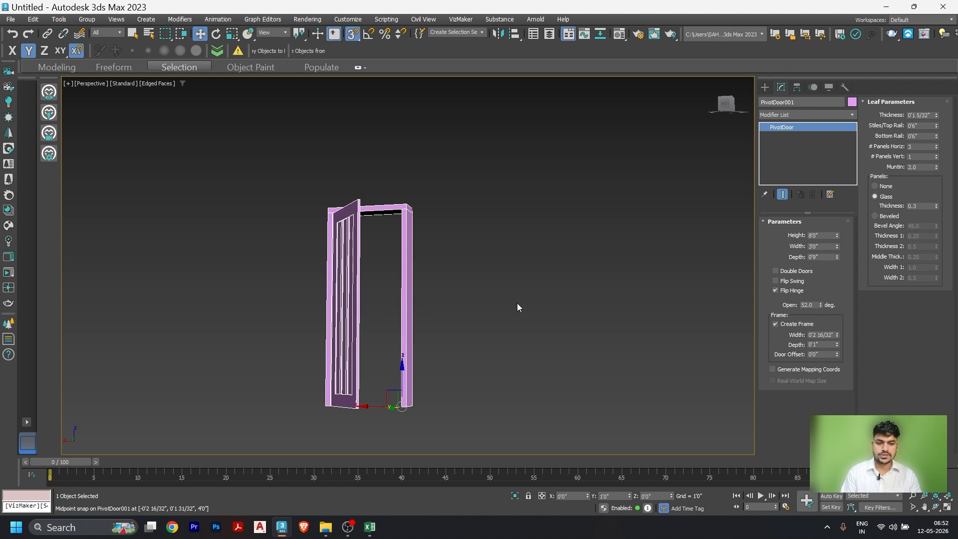
{"action": "middle_click_drag", "start_coordinate": [442, 317], "coordinate": [444, 340], "text": "alt"}
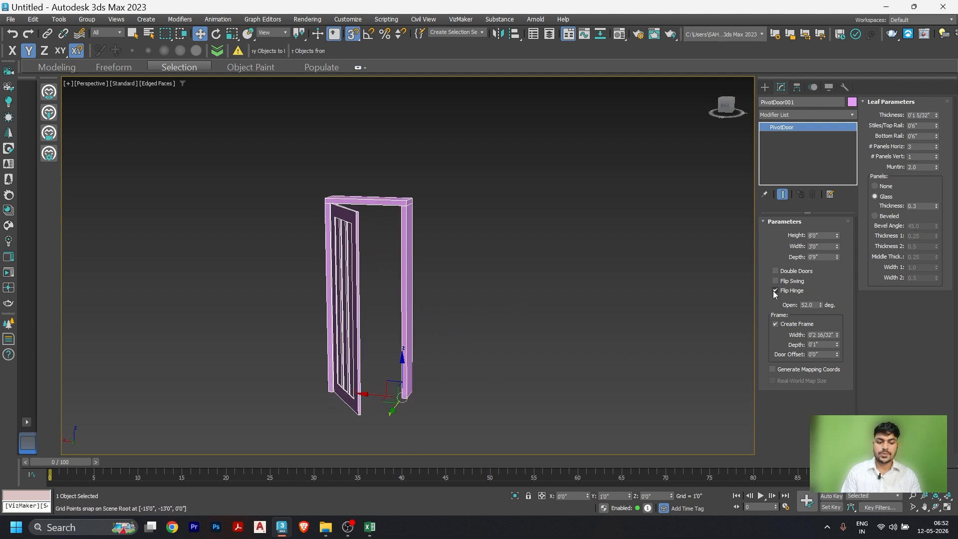
Step: Turn off Flip Hinge for the door and view the open leaf from several sides
{"action": "left_click", "coordinate": [776, 290]}
{"action": "middle_click_drag", "start_coordinate": [286, 336], "coordinate": [353, 359], "text": "alt"}
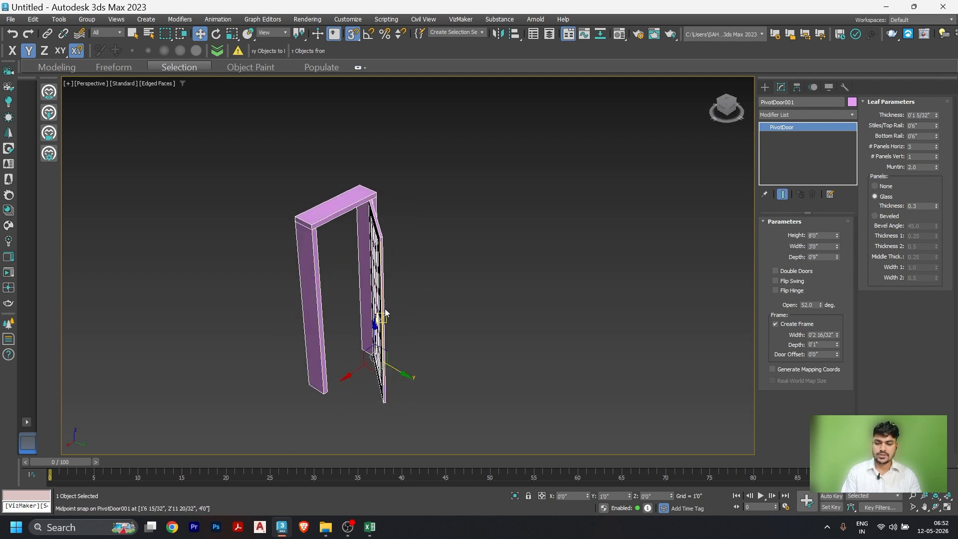
{"action": "middle_click_drag", "start_coordinate": [385, 314], "coordinate": [274, 281], "text": "alt"}
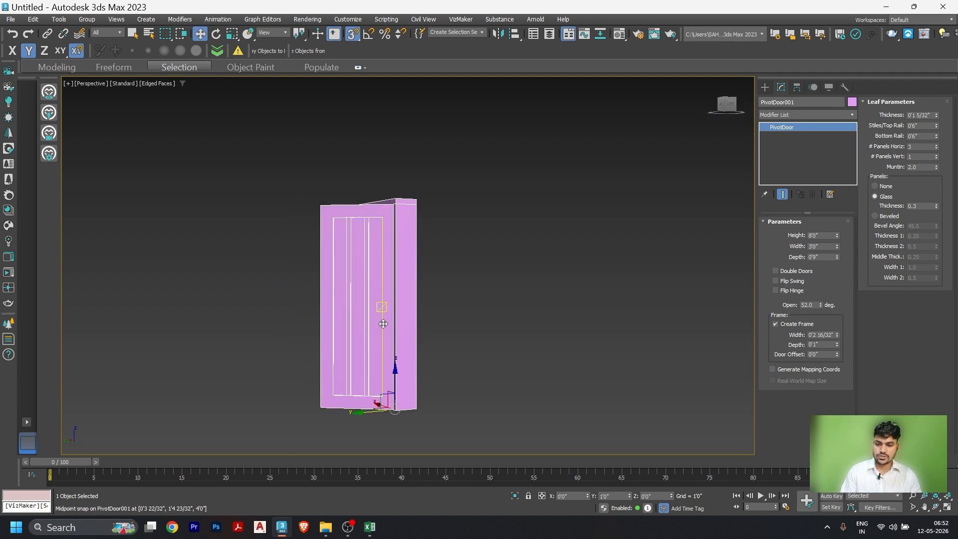